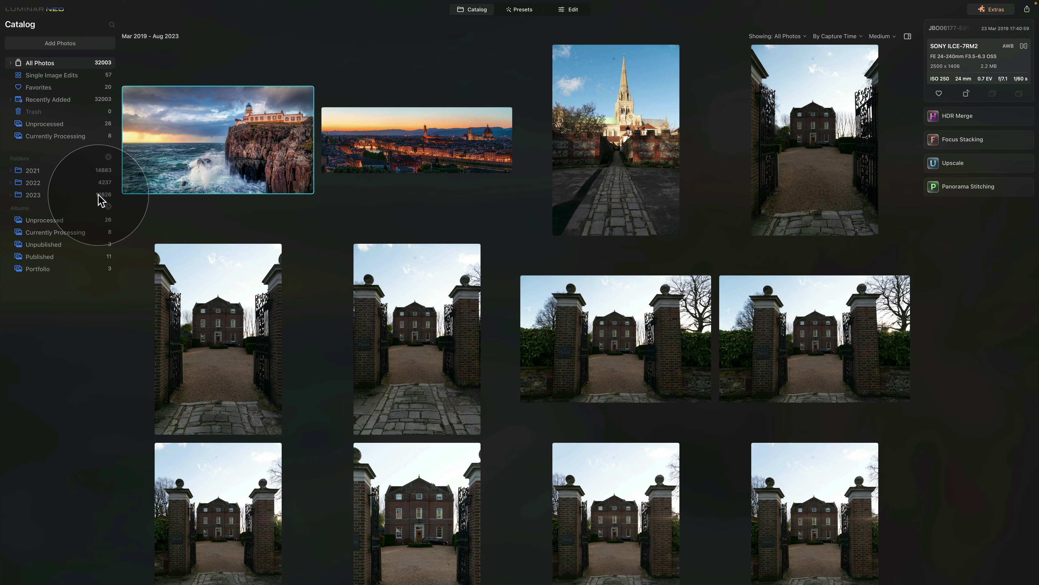
# - Expand the 2023 folder and open the 2023-01-08 Hamburg subfolder's 86 photos
pyautogui.click(10, 195)
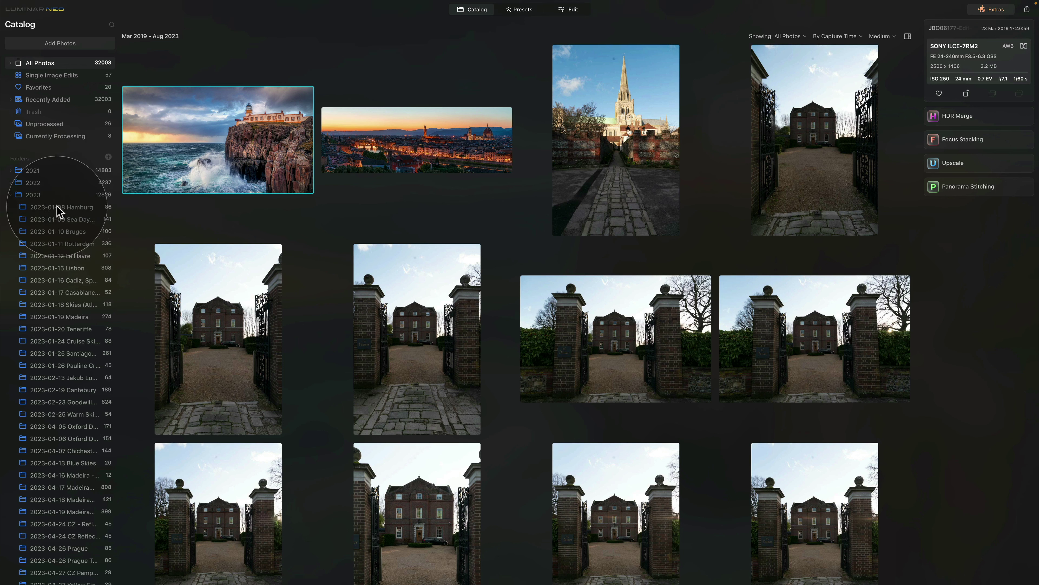
pyautogui.scroll(-2, 67, 268)
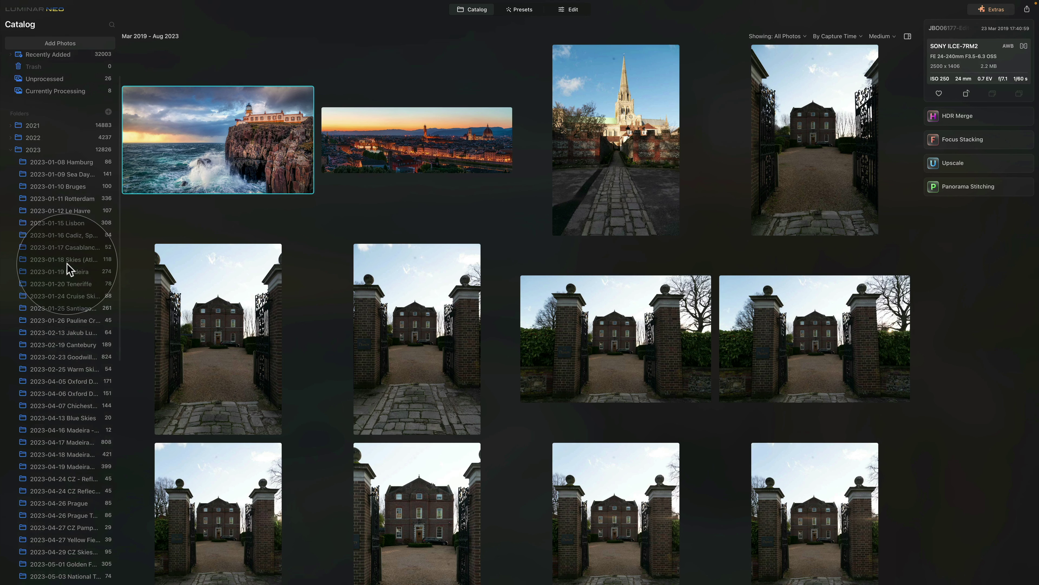
pyautogui.scroll(2, 67, 266)
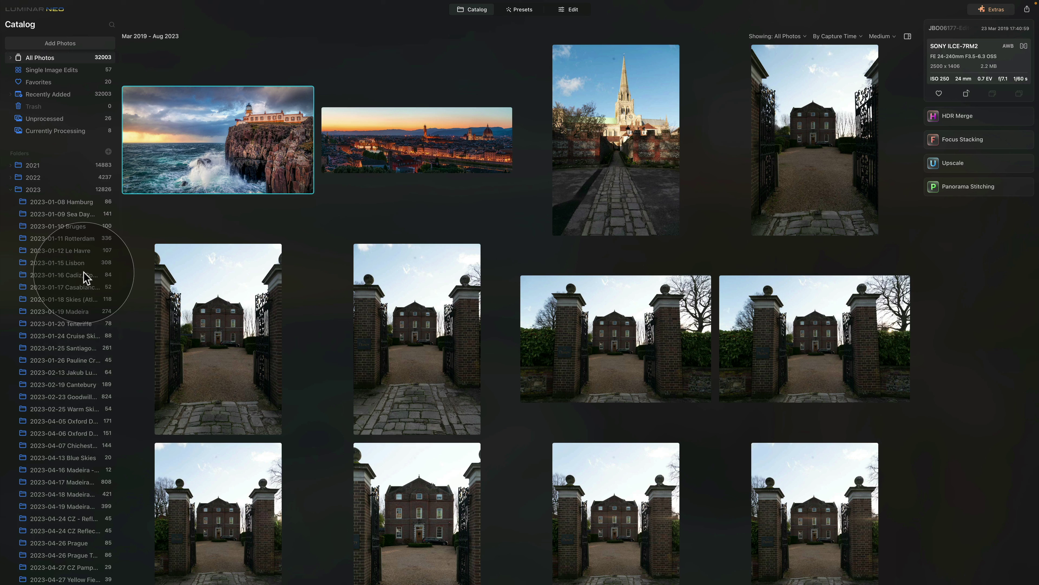
pyautogui.click(89, 201)
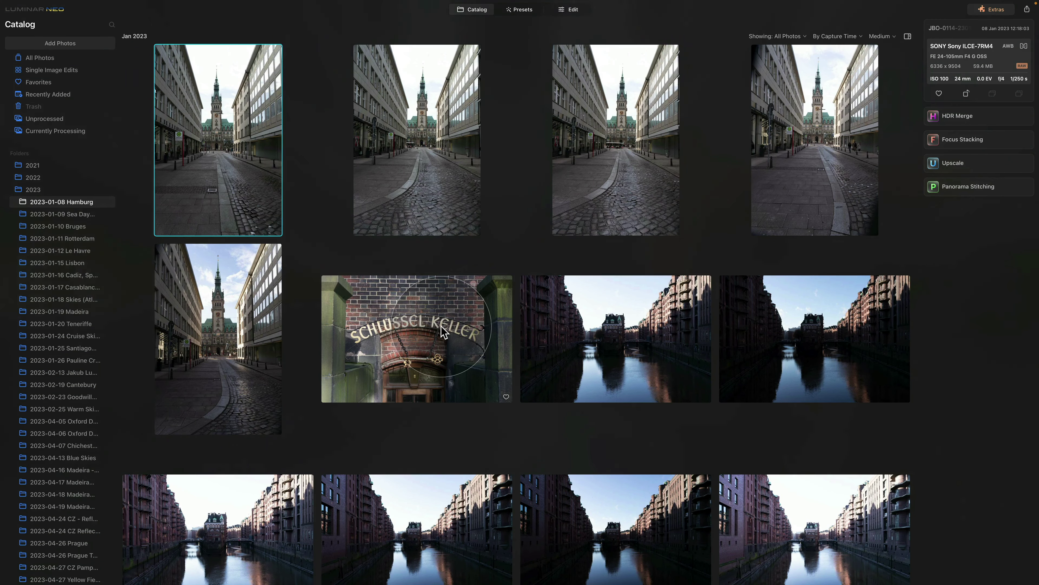
pyautogui.scroll(-3, 446, 335)
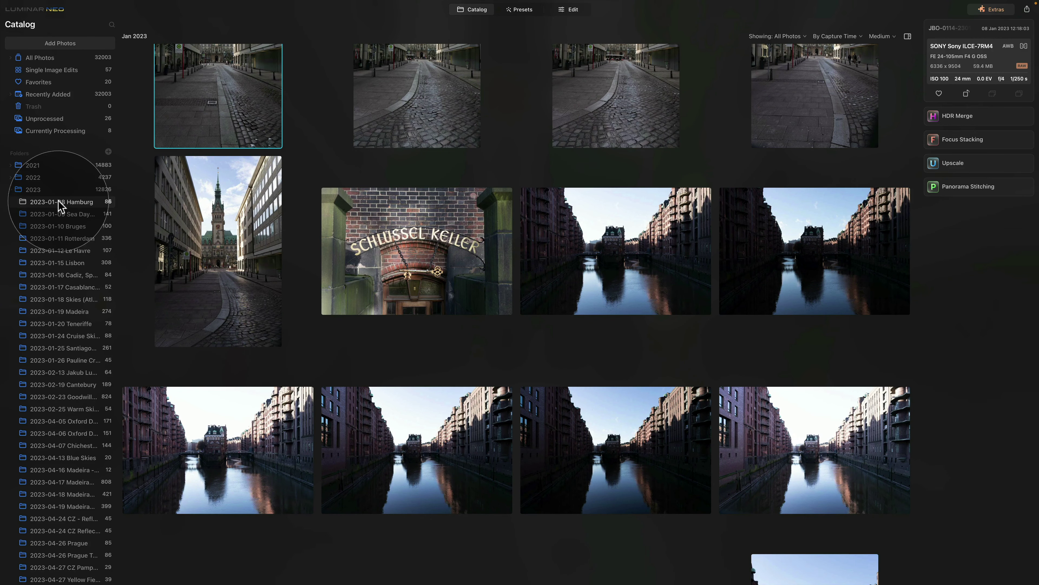
# - Collapse the 2023 folder to show all its photos and mark a Hamburg canal shot as favorite
pyautogui.click(11, 190)
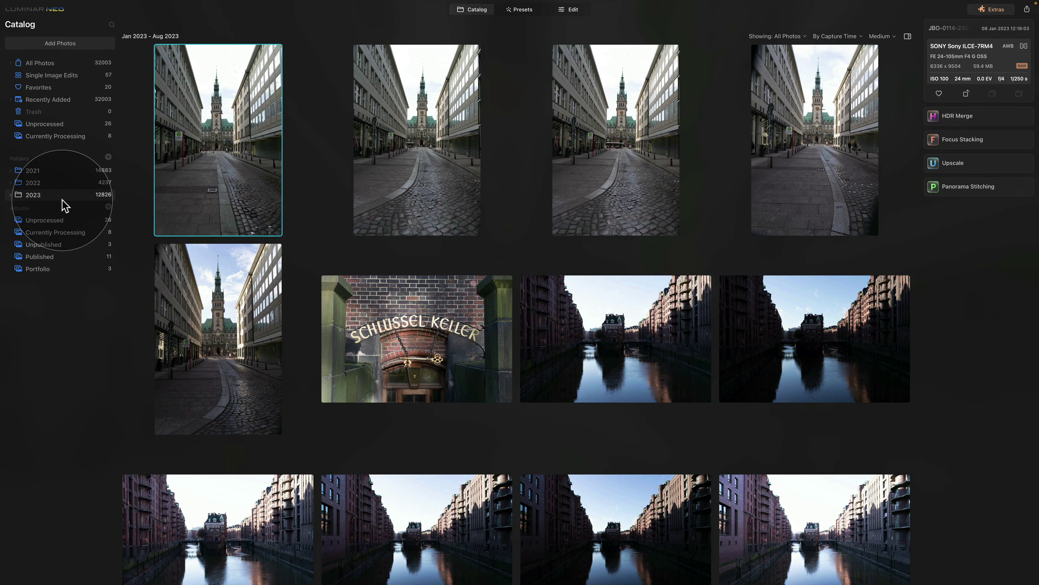
pyautogui.press('Down')
pyautogui.press('Down')
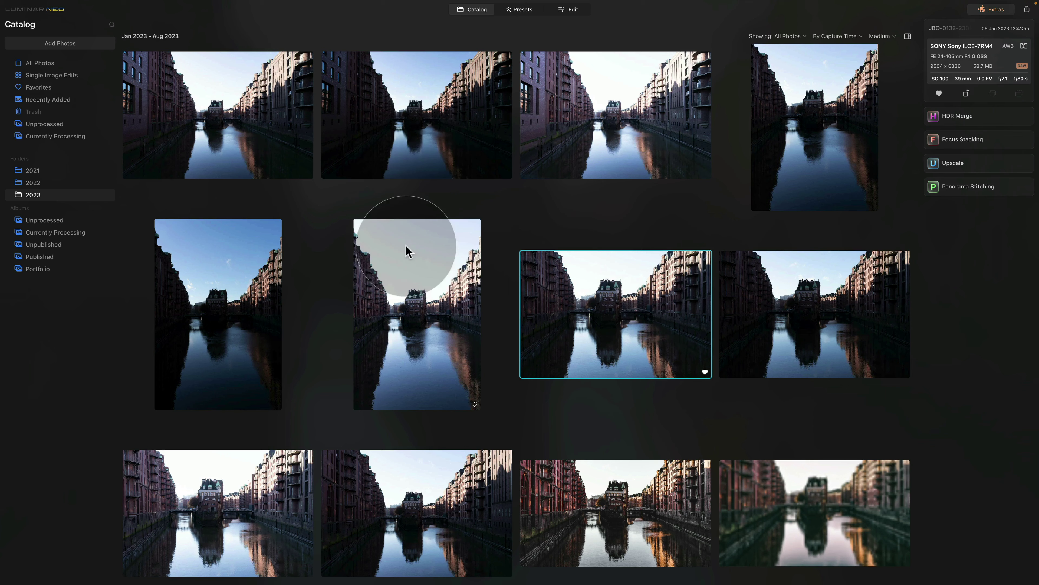
pyautogui.scroll(-1, 400, 198)
pyautogui.scroll(-1, 399, 195)
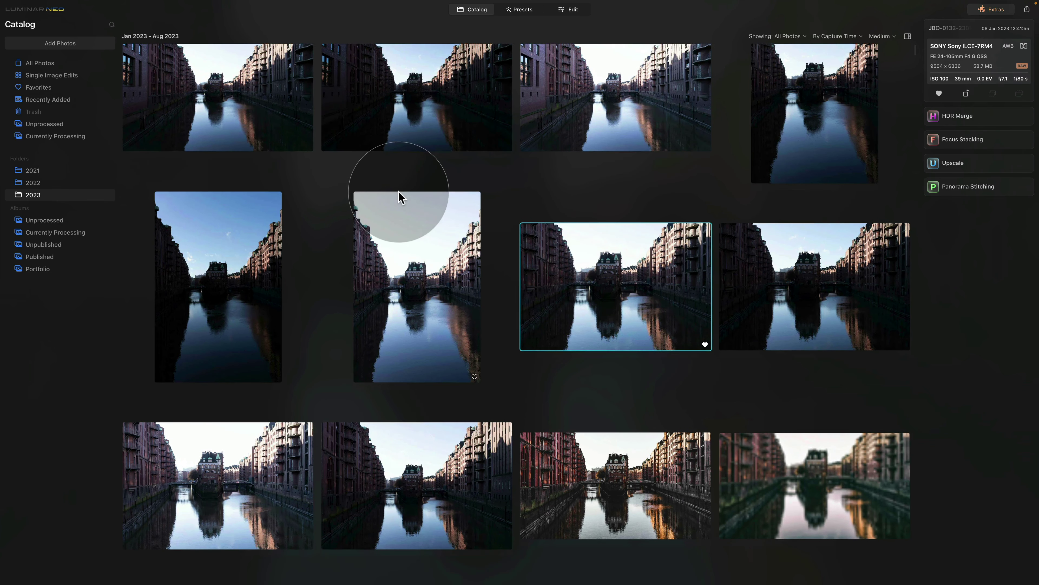
pyautogui.scroll(-2, 399, 195)
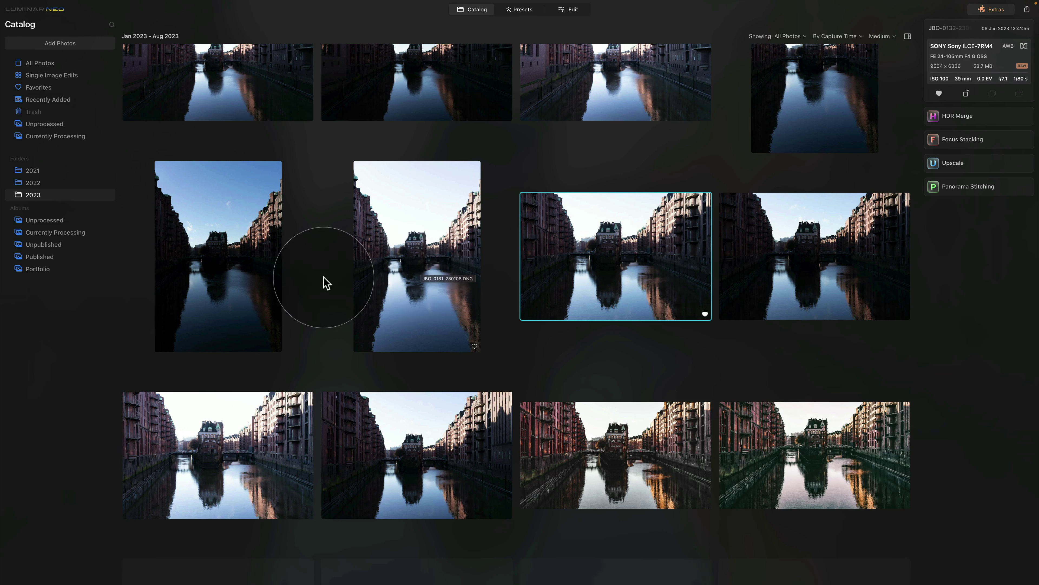
# - Open the Unprocessed album and scroll through its photos
pyautogui.click(69, 225)
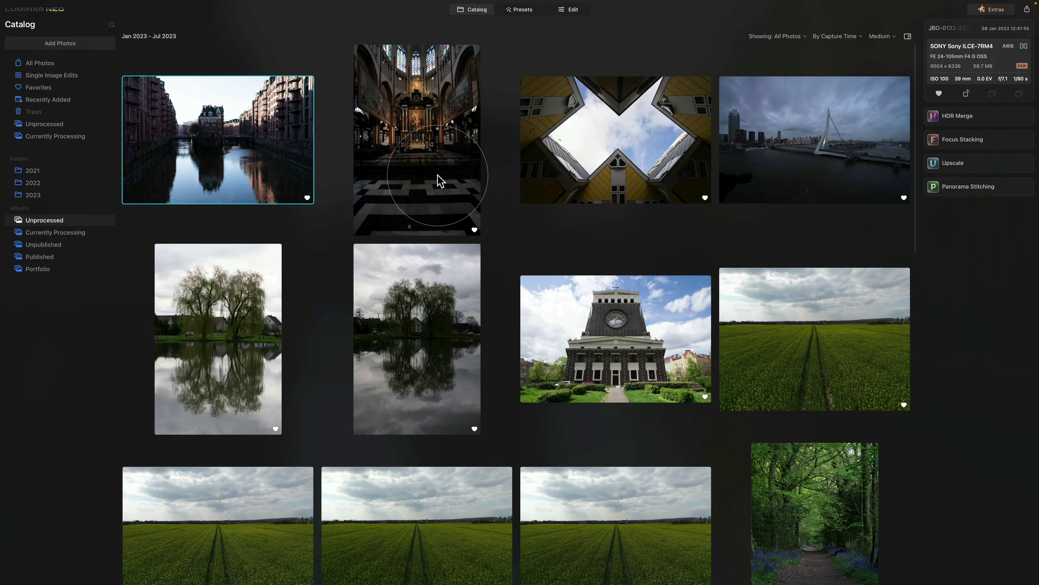
pyautogui.scroll(-3, 441, 177)
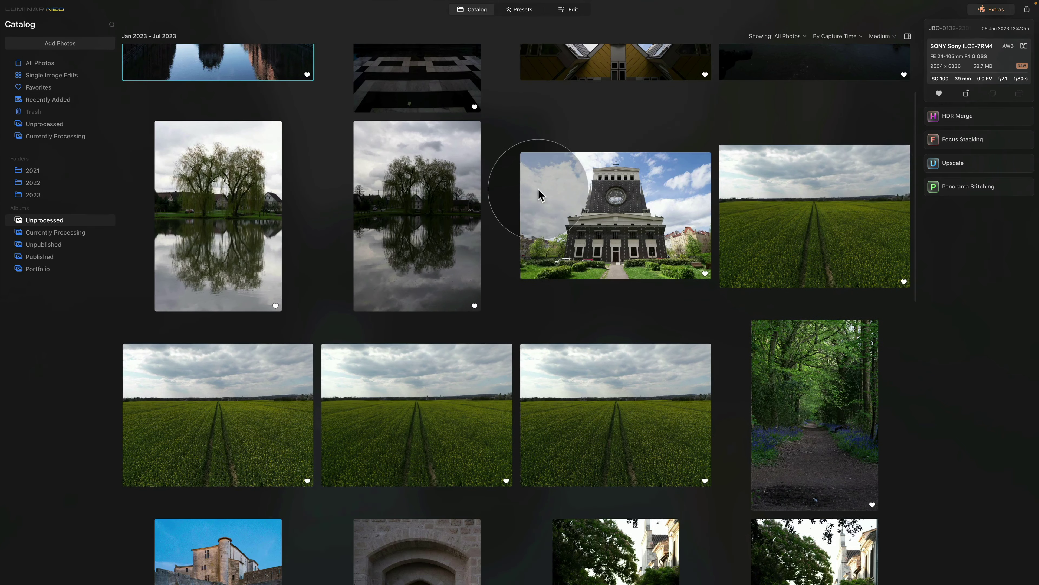
pyautogui.scroll(-6, 535, 188)
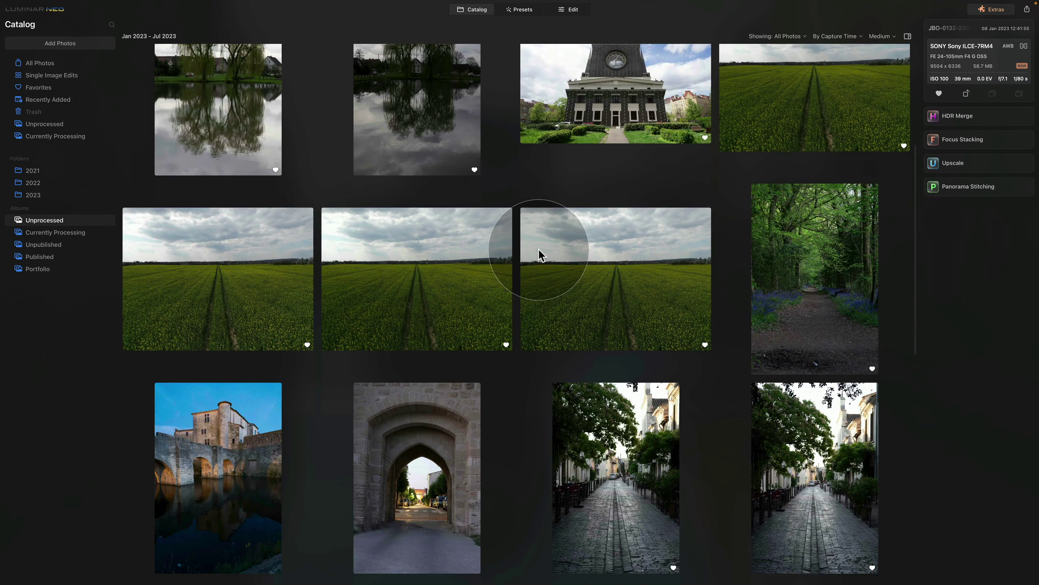
pyautogui.scroll(-3, 545, 233)
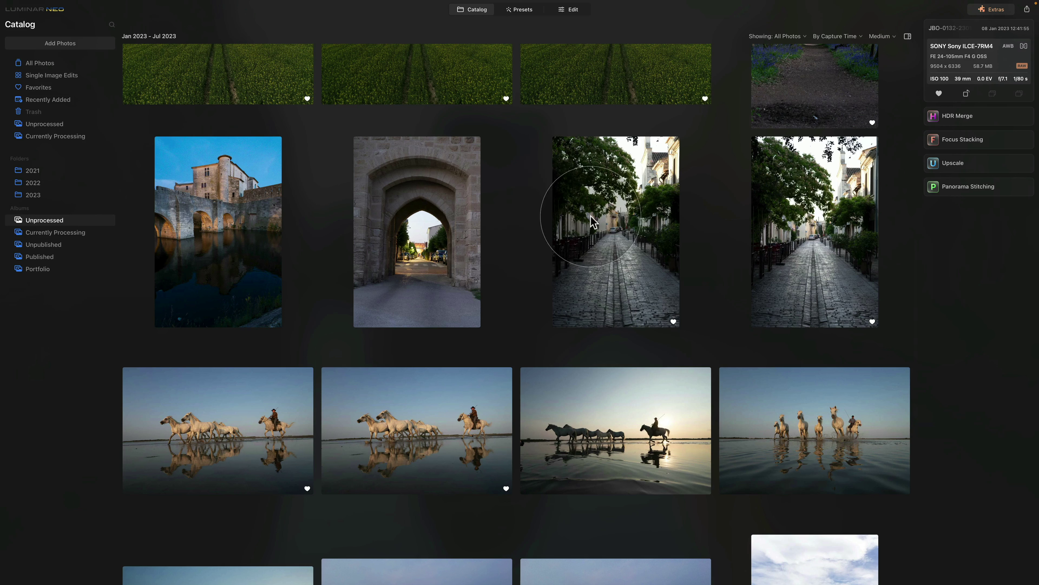
# - Look through the Currently Processing, Unpublished and Portfolio albums, then return to Unprocessed
pyautogui.moveTo(83, 232)
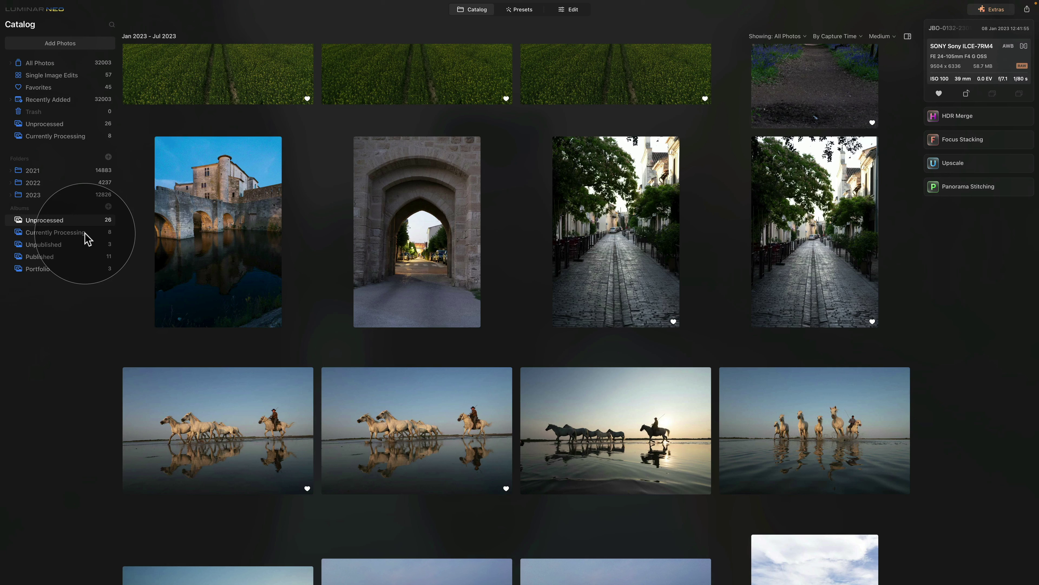
pyautogui.click(61, 233)
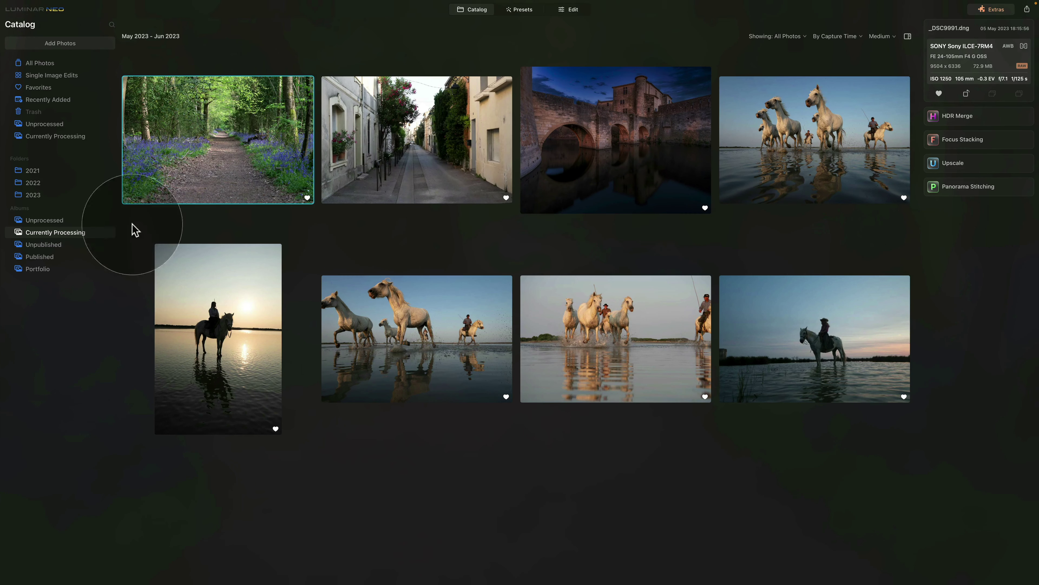
pyautogui.click(61, 246)
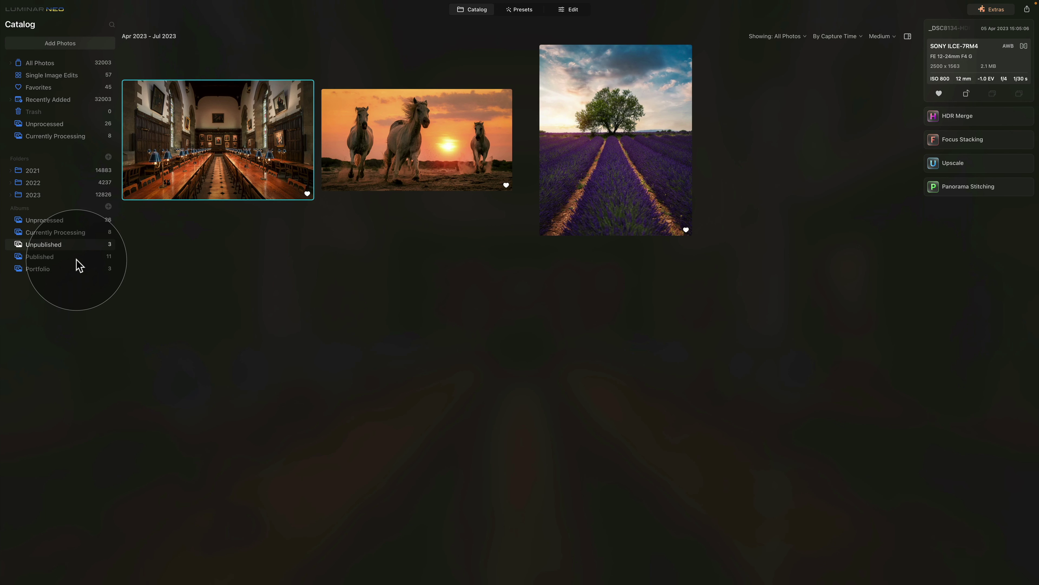
pyautogui.click(68, 271)
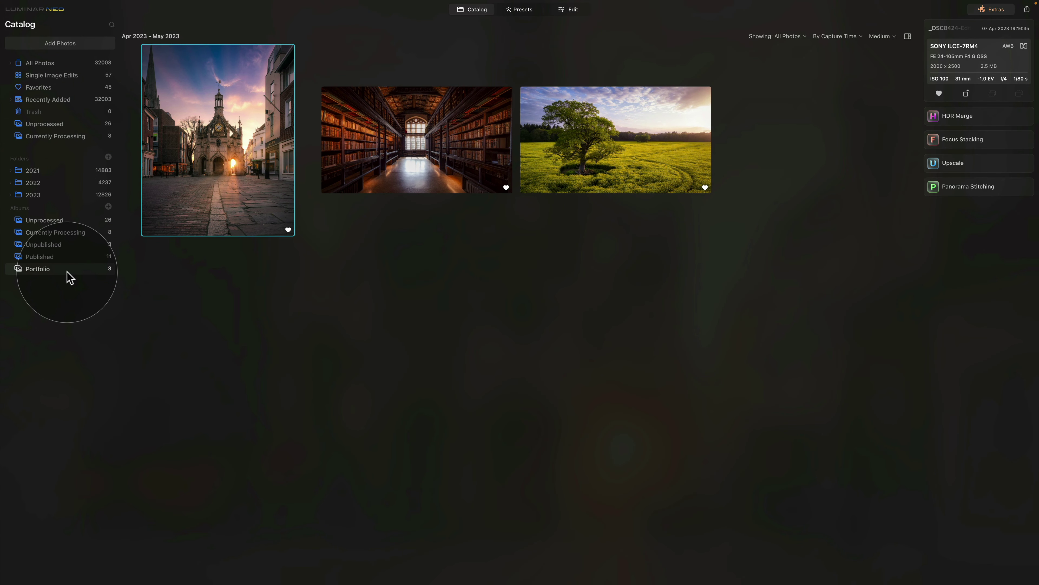
pyautogui.click(80, 226)
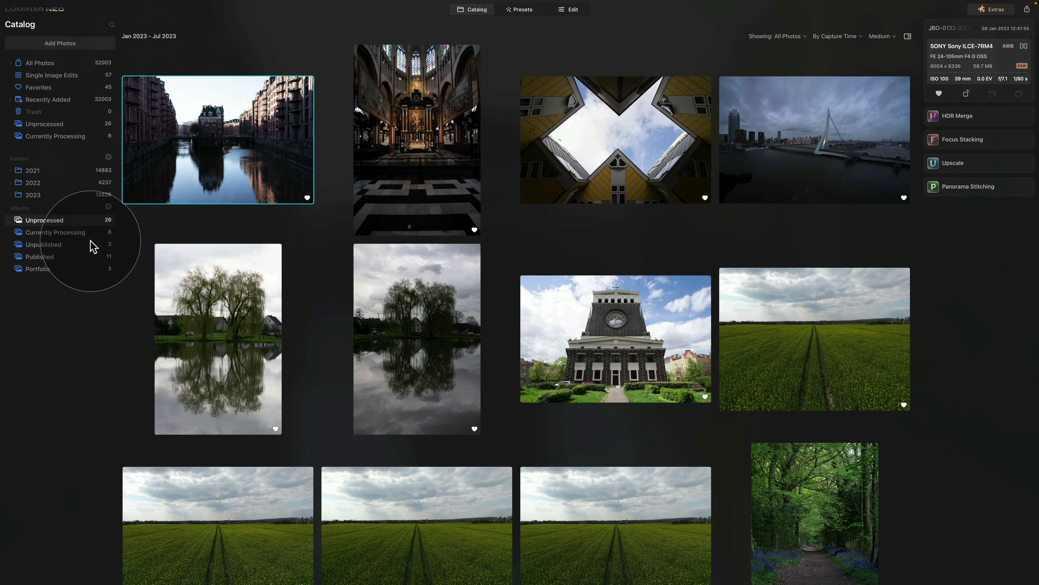
# - View Currently Processing, then Unpublished, ending on Portfolio's 3 photos
pyautogui.click(87, 232)
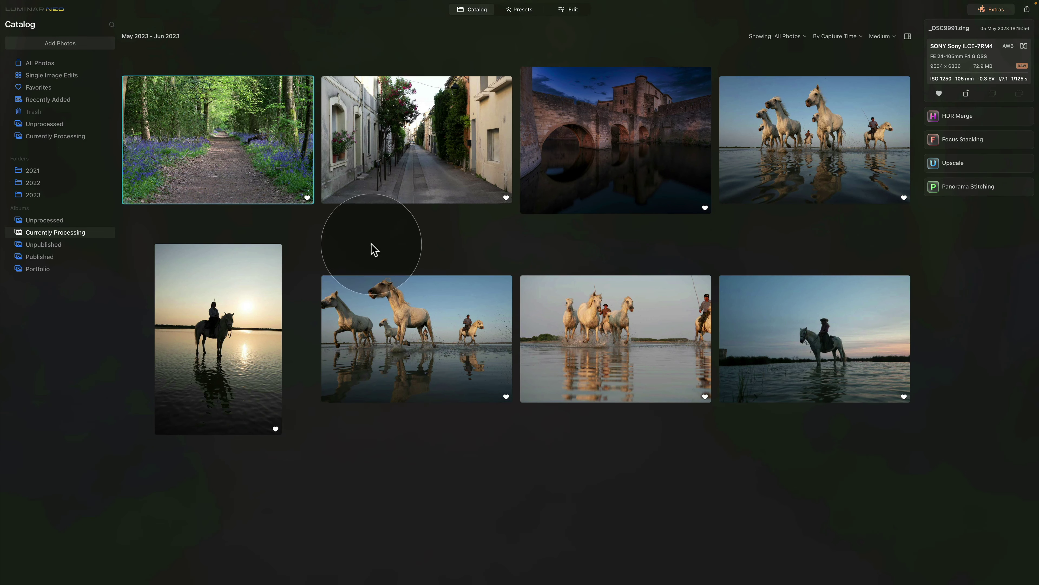
pyautogui.click(66, 247)
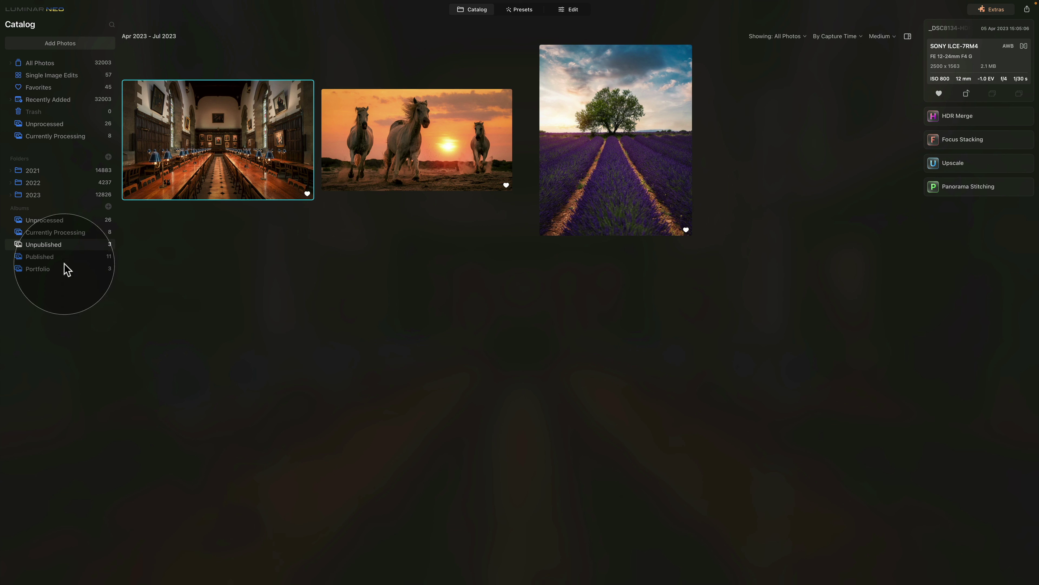
pyautogui.click(60, 273)
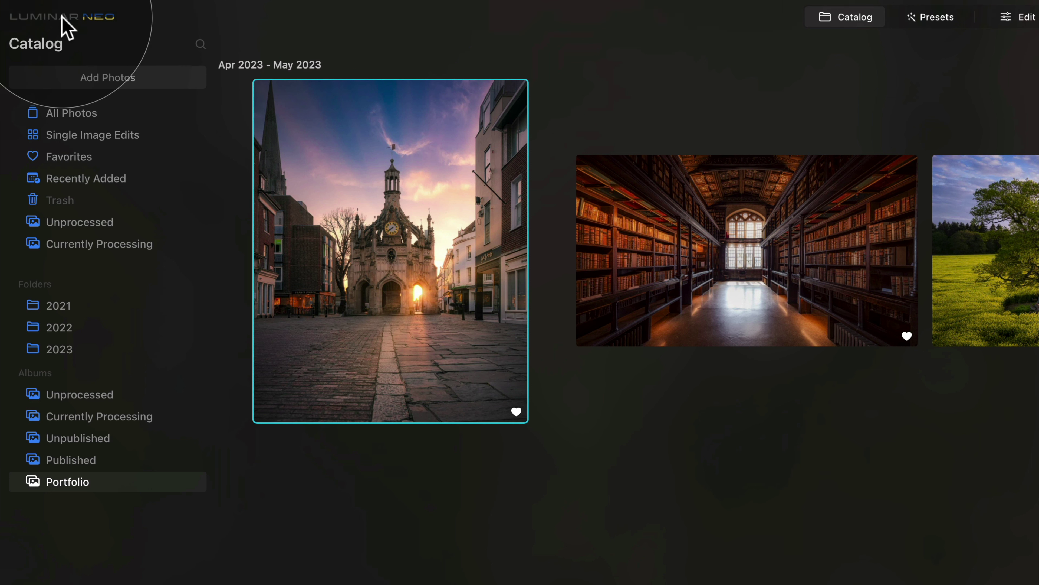
# - Create a new catalog from the File menu and save it in the Pictures location
pyautogui.moveTo(139, 7)
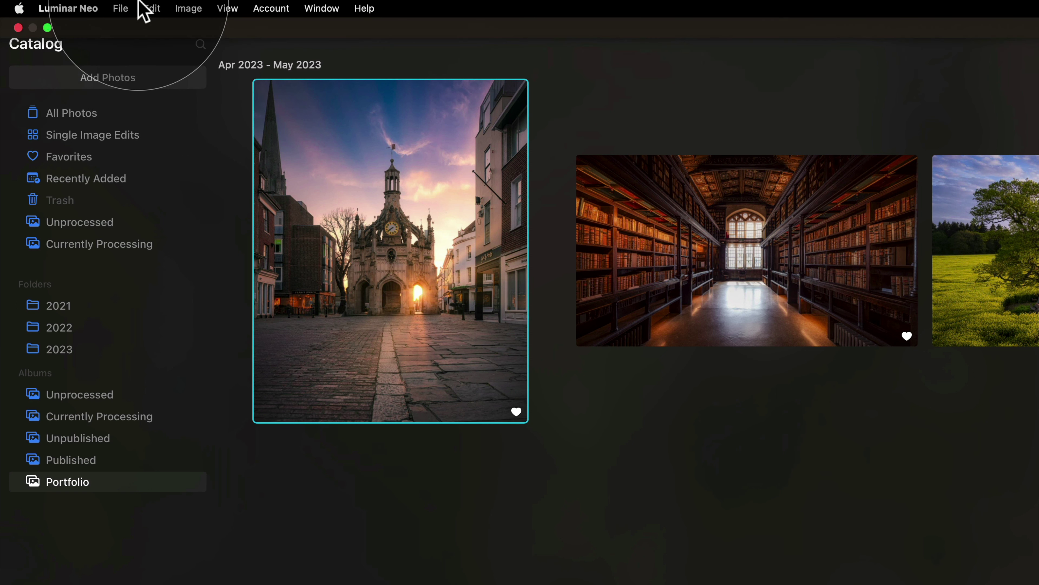
pyautogui.click(123, 8)
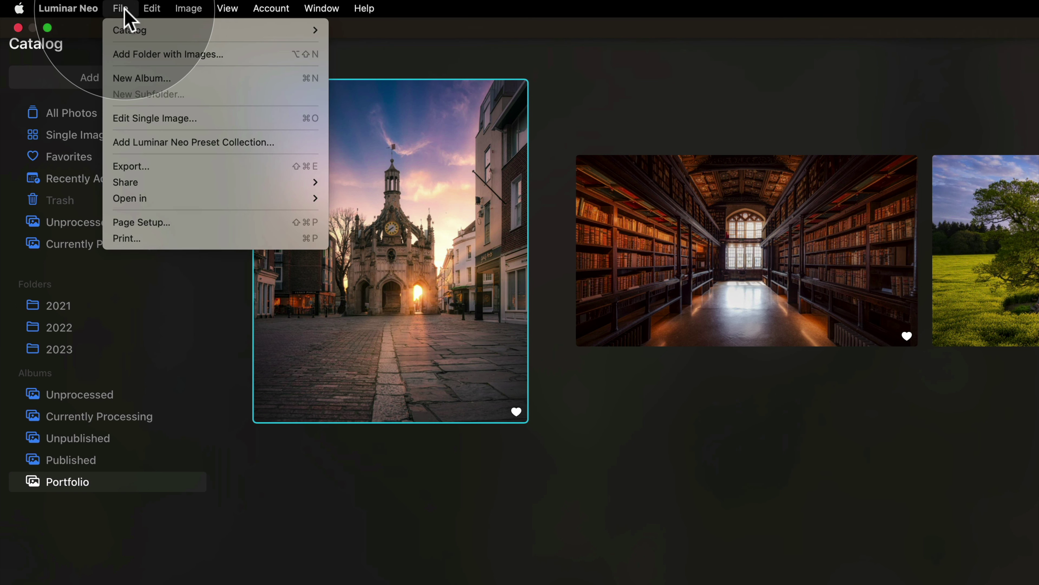
pyautogui.moveTo(146, 33)
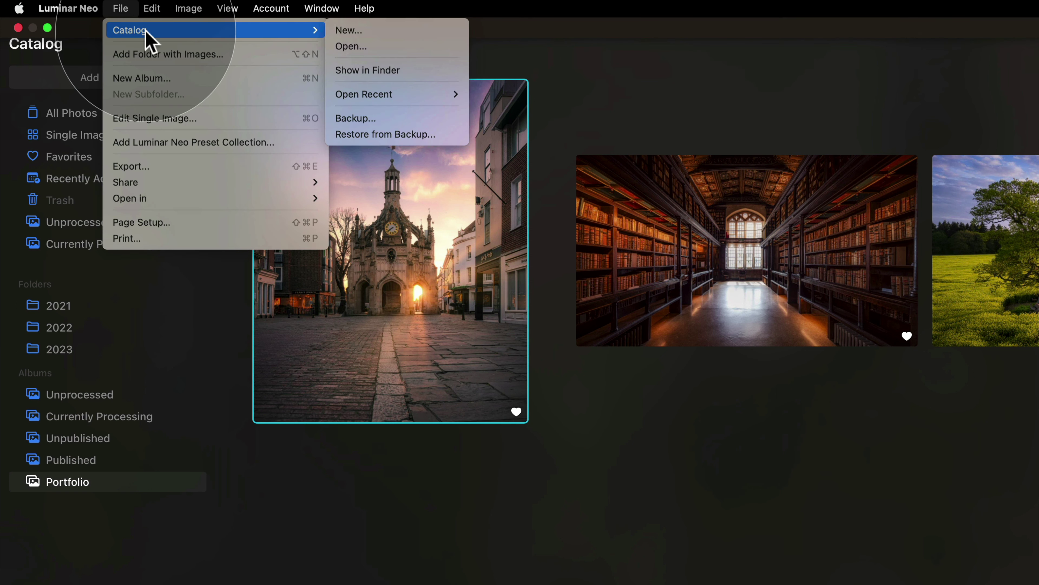
pyautogui.click(385, 32)
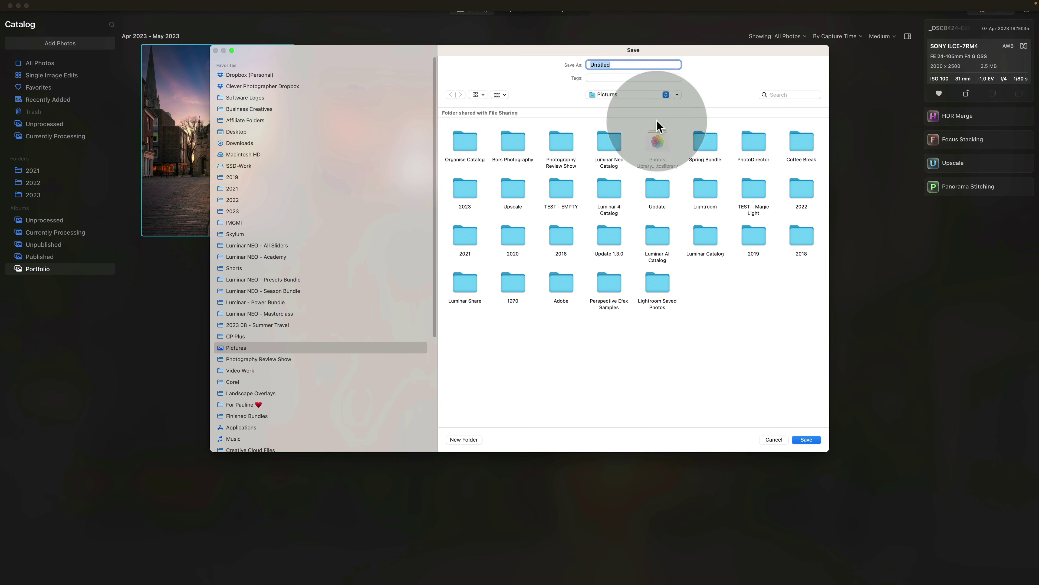
pyautogui.click(809, 439)
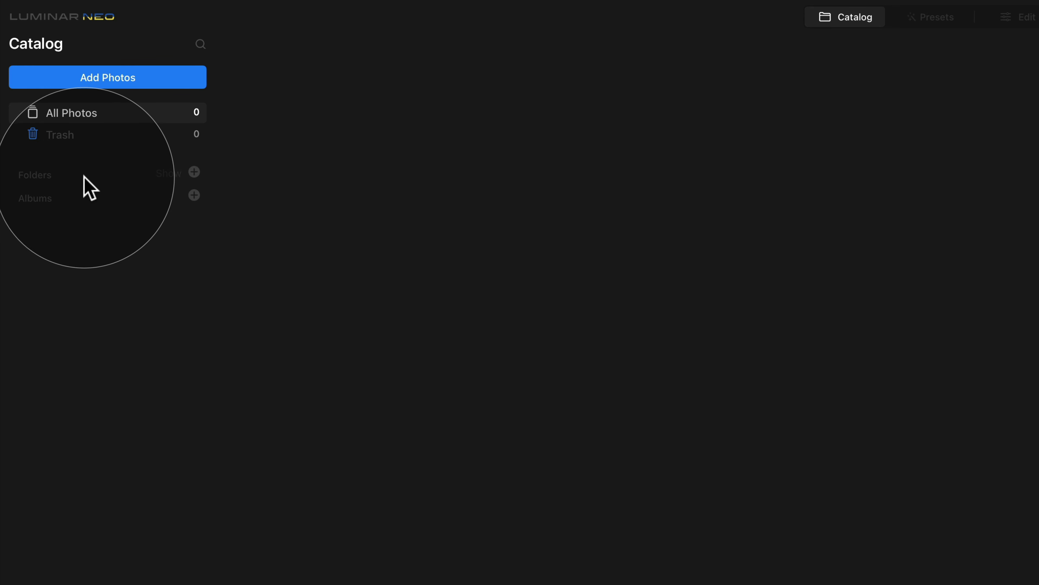
# - Add the 2023 folder from the Photos 2023 drive to the new catalog
pyautogui.click(195, 172)
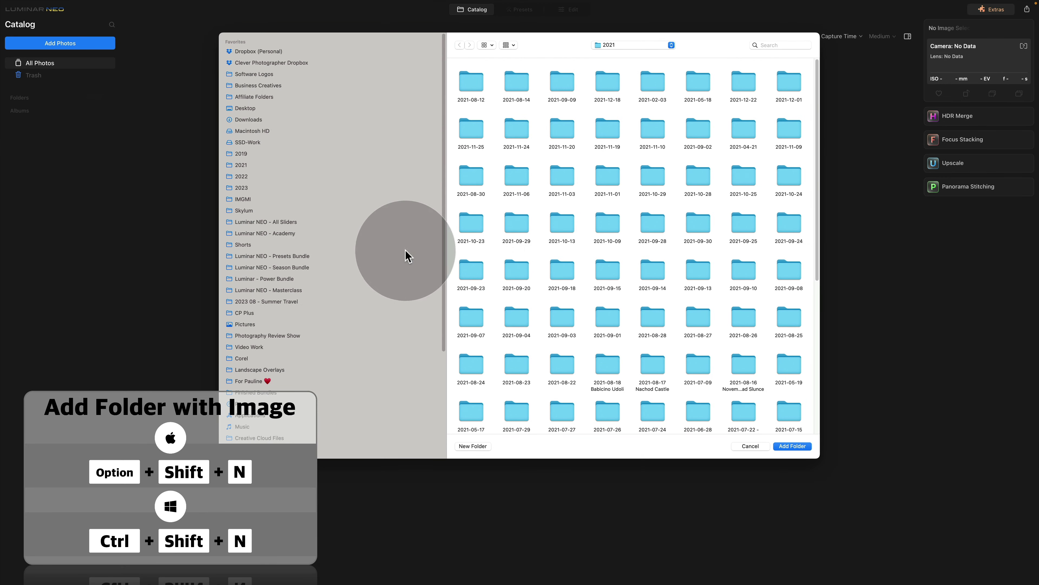
pyautogui.scroll(-10, 385, 284)
pyautogui.click(277, 401)
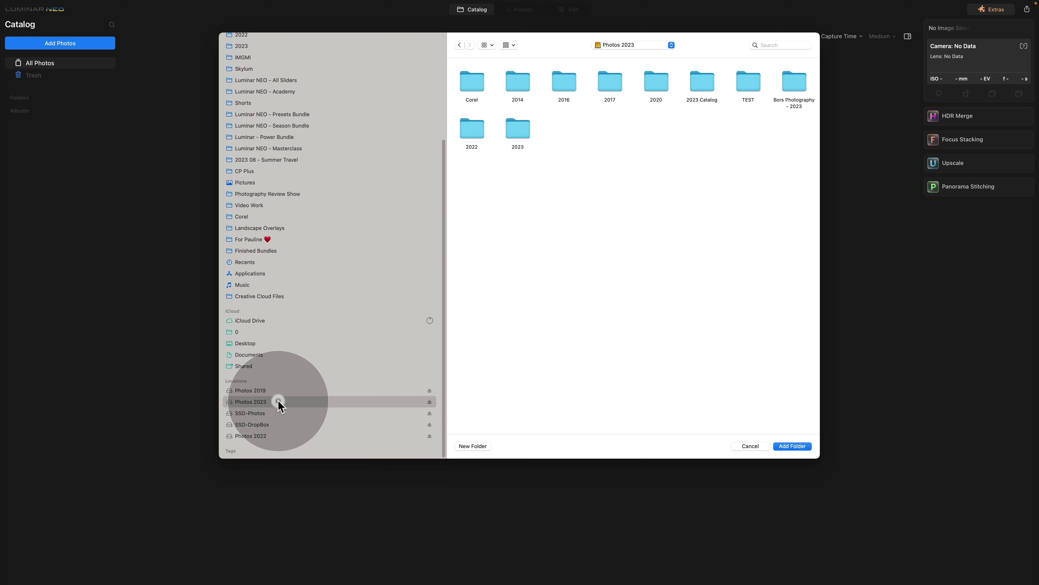
pyautogui.click(518, 130)
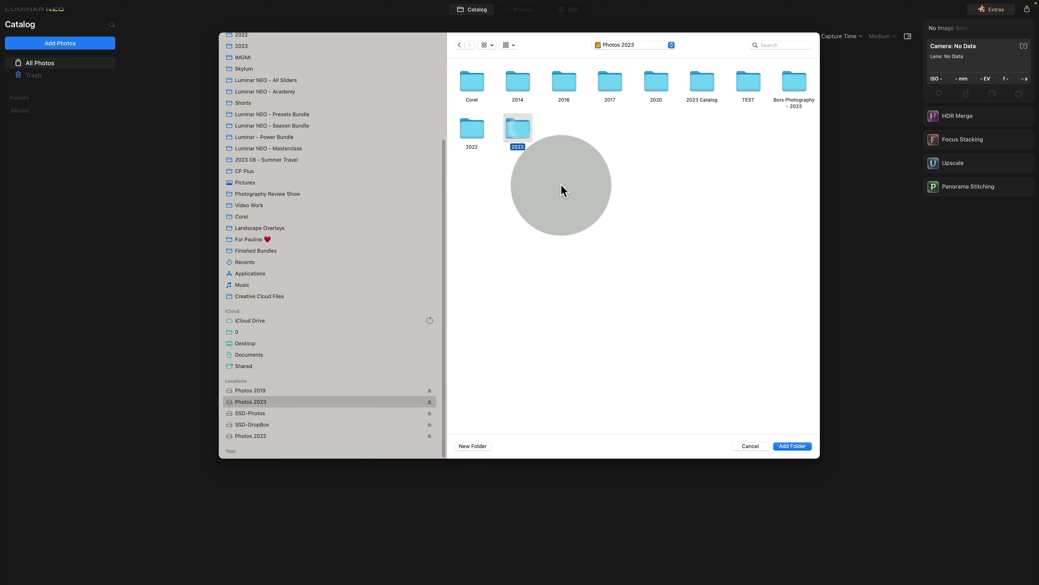
pyautogui.click(793, 446)
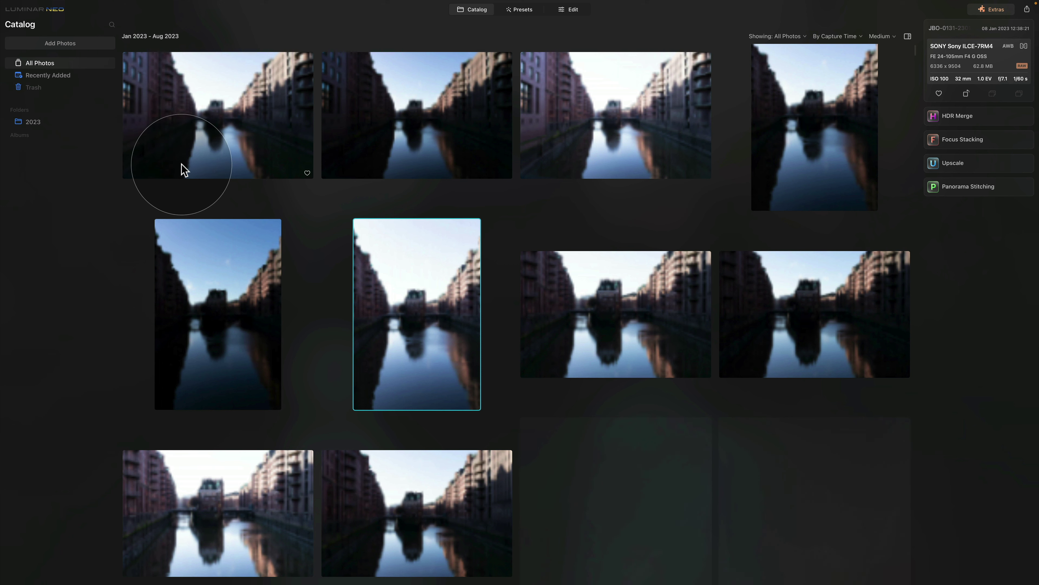
# - Select the first photo, then expand the 2023 folder and scroll its dated subfolders
pyautogui.click(232, 139)
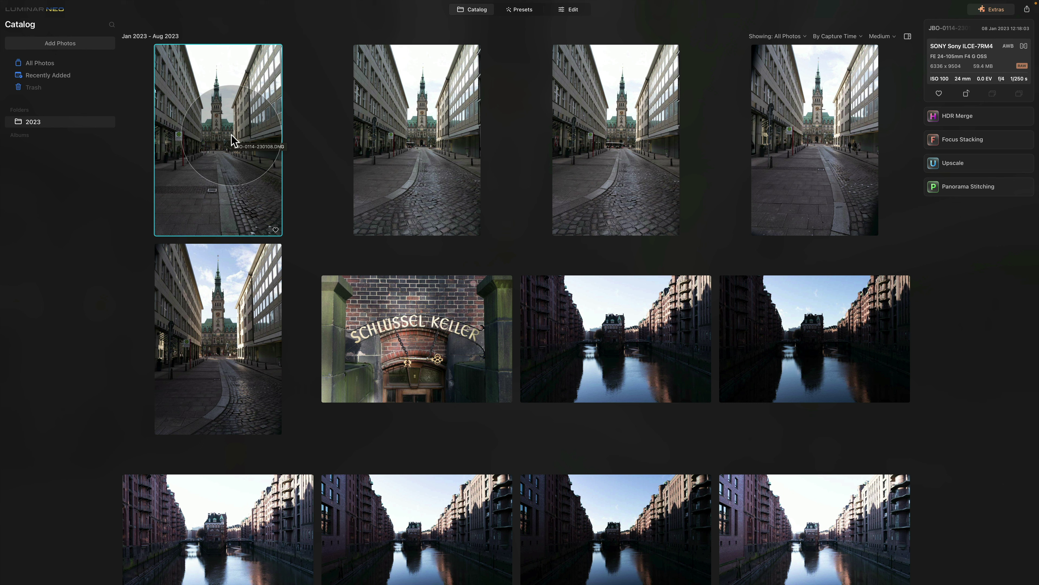
pyautogui.click(10, 122)
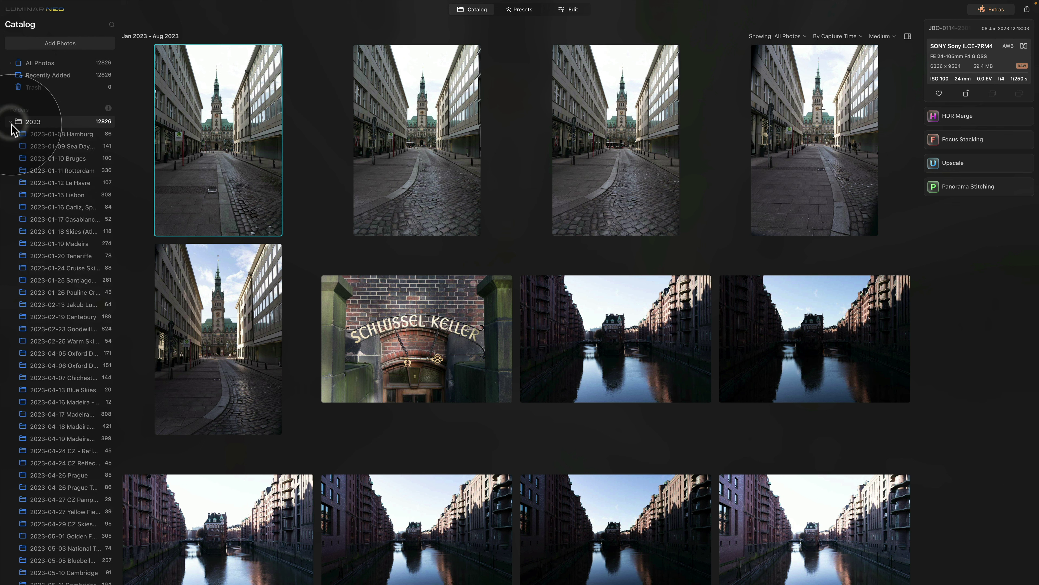
pyautogui.scroll(-5, 58, 197)
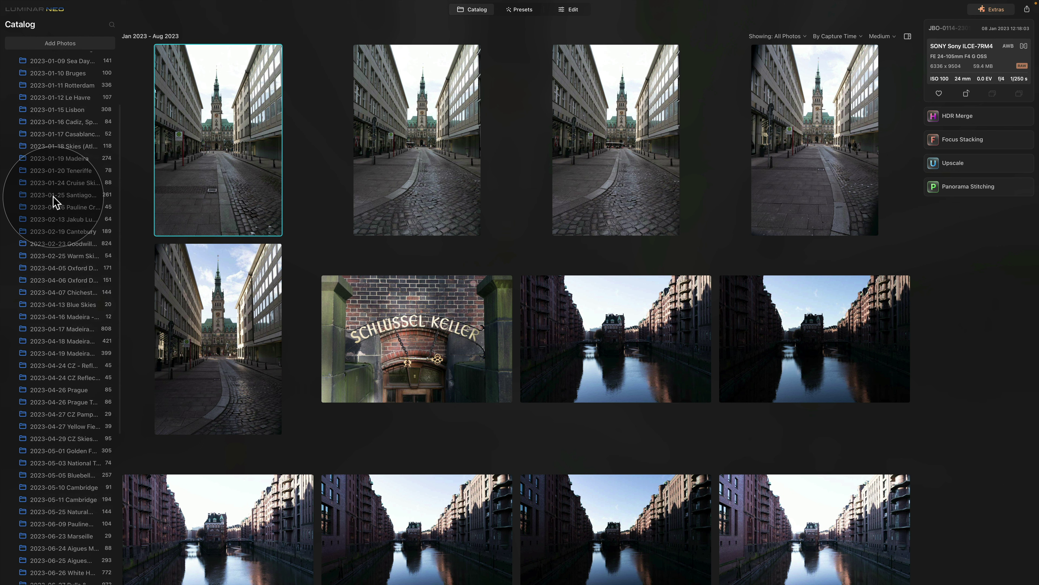
pyautogui.scroll(-3, 54, 201)
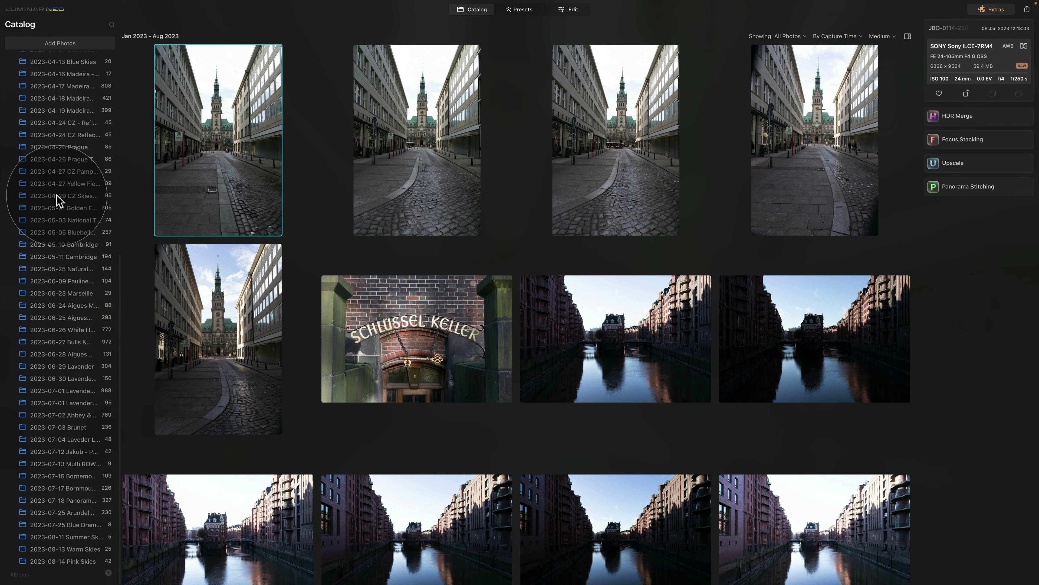
pyautogui.scroll(8, 58, 209)
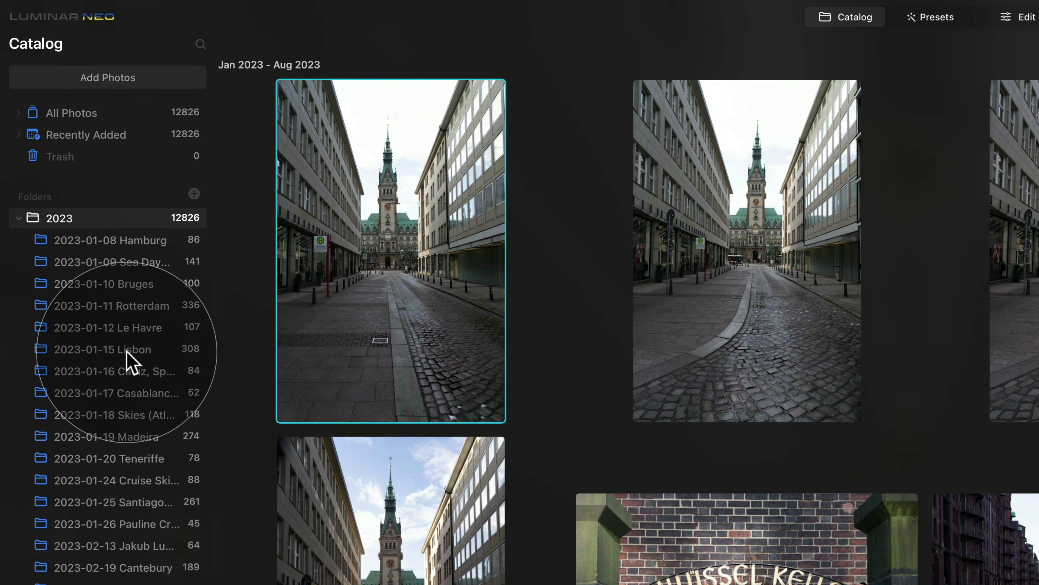
# - Add a new subfolder inside 2023 and name it '2023-08-15 London'
pyautogui.rightClick(66, 216)
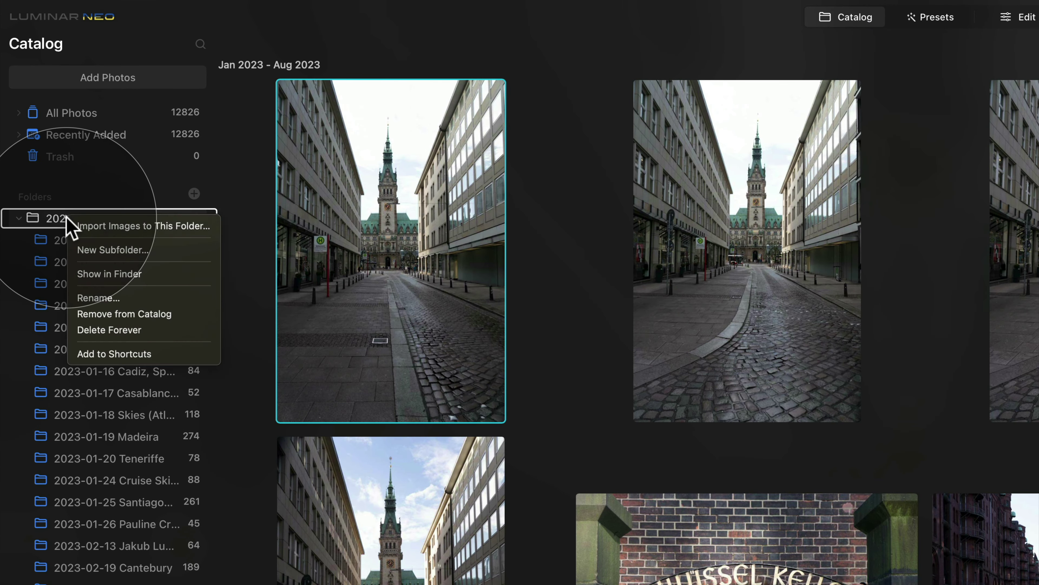
pyautogui.click(168, 249)
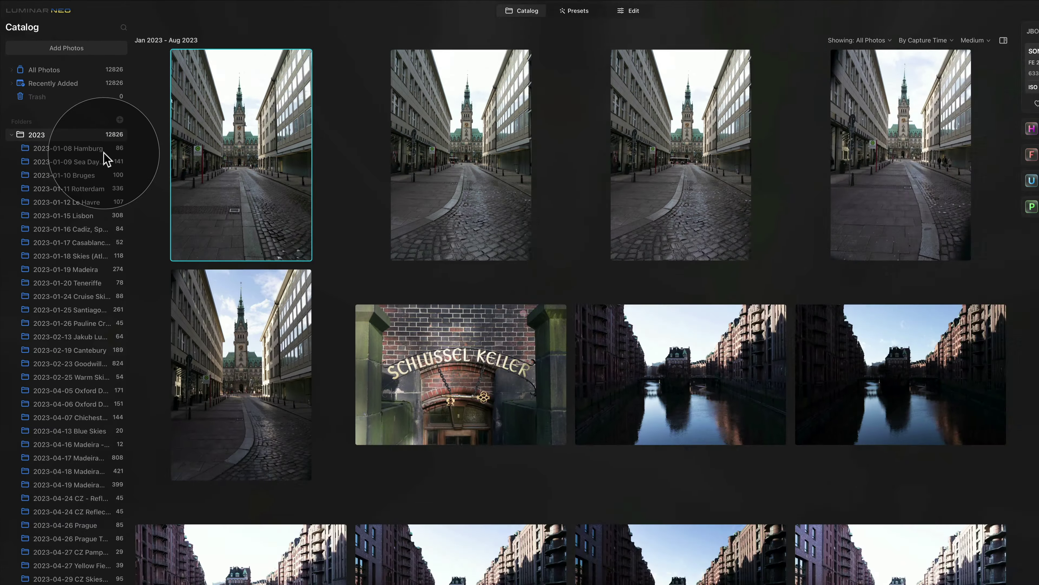
pyautogui.scroll(-10, 83, 192)
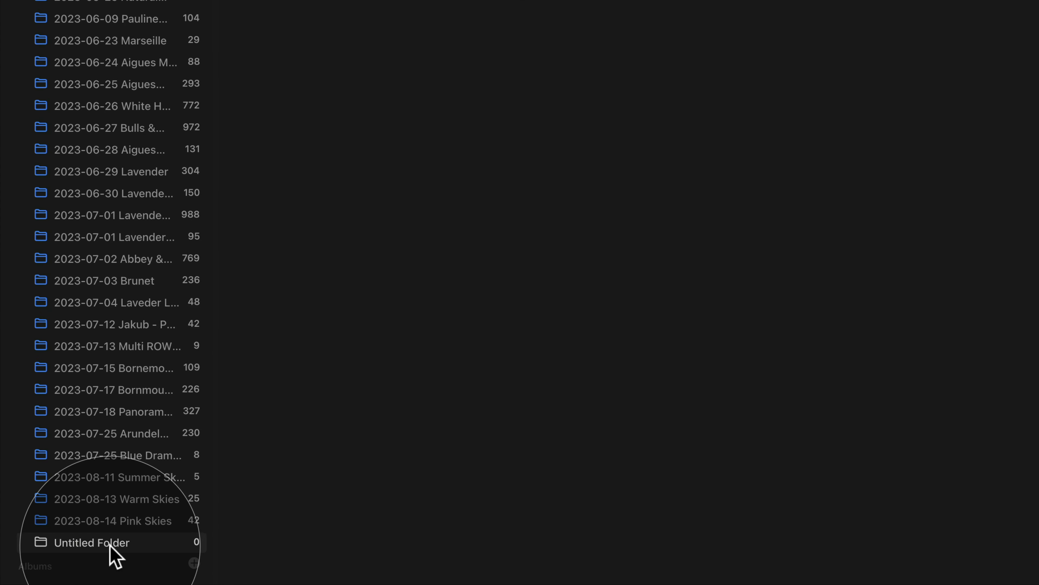
pyautogui.click(110, 542)
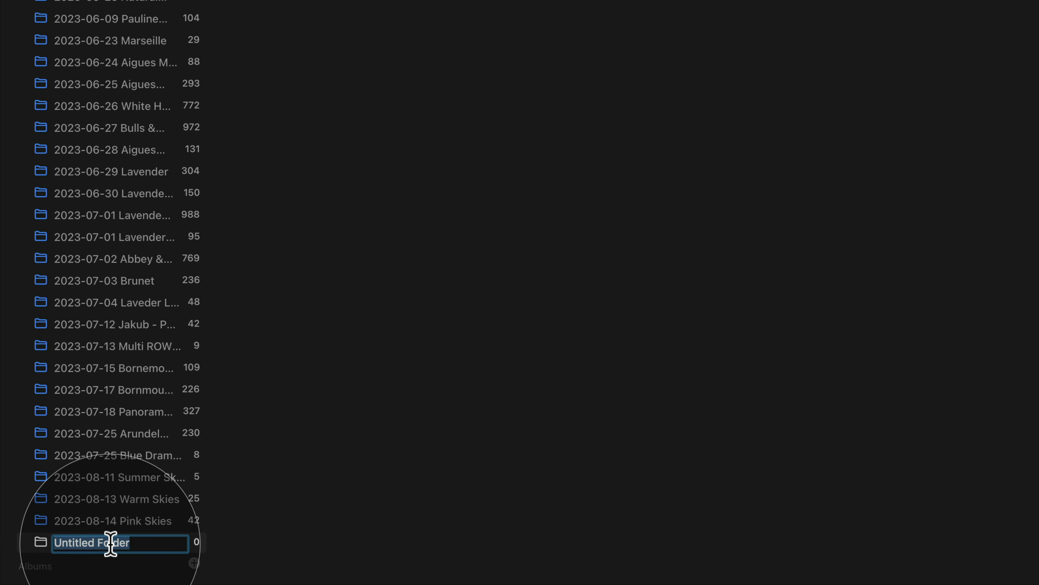
pyautogui.write('202')
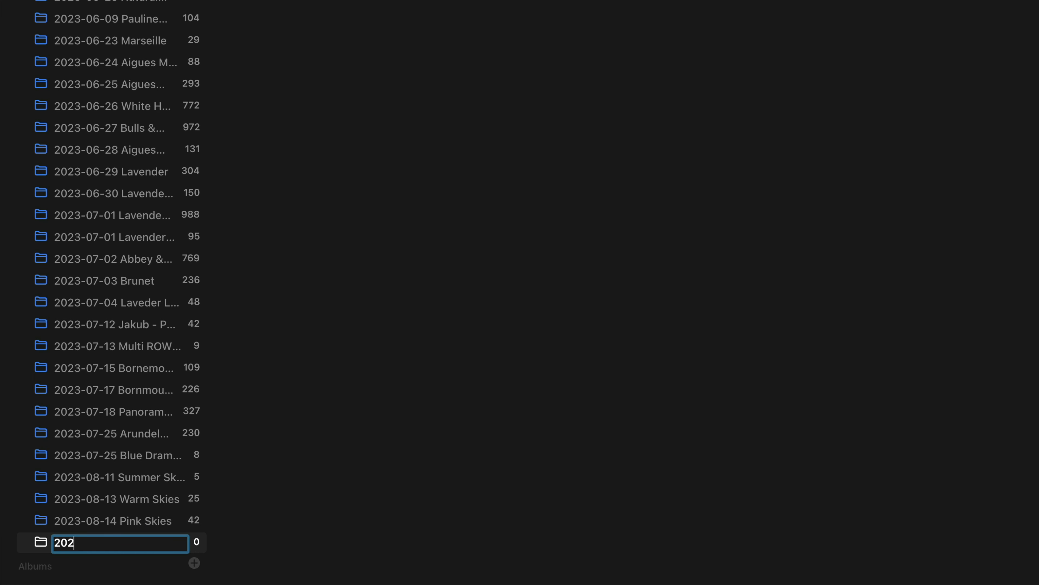
pyautogui.write('3-')
pyautogui.write('08')
pyautogui.write('-15')
pyautogui.write('Cathderla')
pyautogui.press('BackSpace')
pyautogui.press('BackSpace')
pyautogui.press('BackSpace')
pyautogui.press('BackSpace')
pyautogui.press('BackSpace')
pyautogui.press('BackSpace')
pyautogui.press('BackSpace')
pyautogui.press('BackSpace')
pyautogui.press('BackSpace')
pyautogui.write('London')
pyautogui.press('Return')
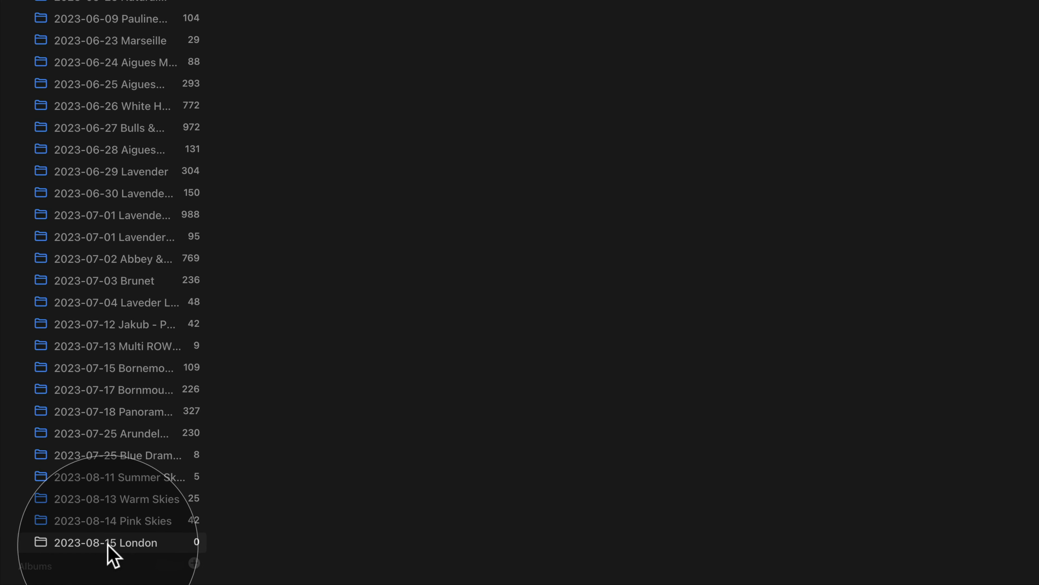
# - Reveal the 2023-08-15 London folder in Finder and open it, finding it empty
pyautogui.rightClick(135, 542)
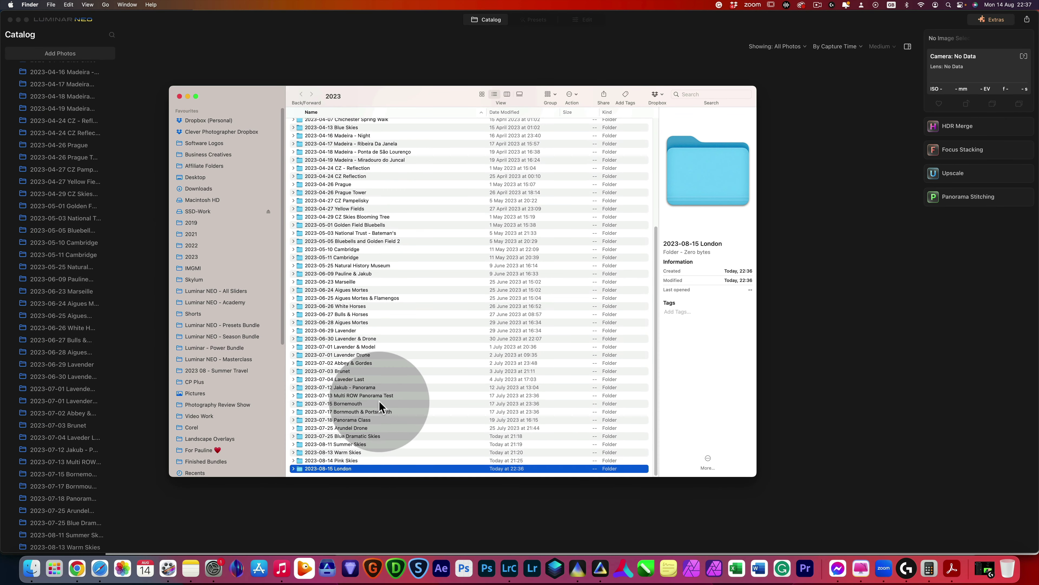
pyautogui.scroll(-2, 379, 404)
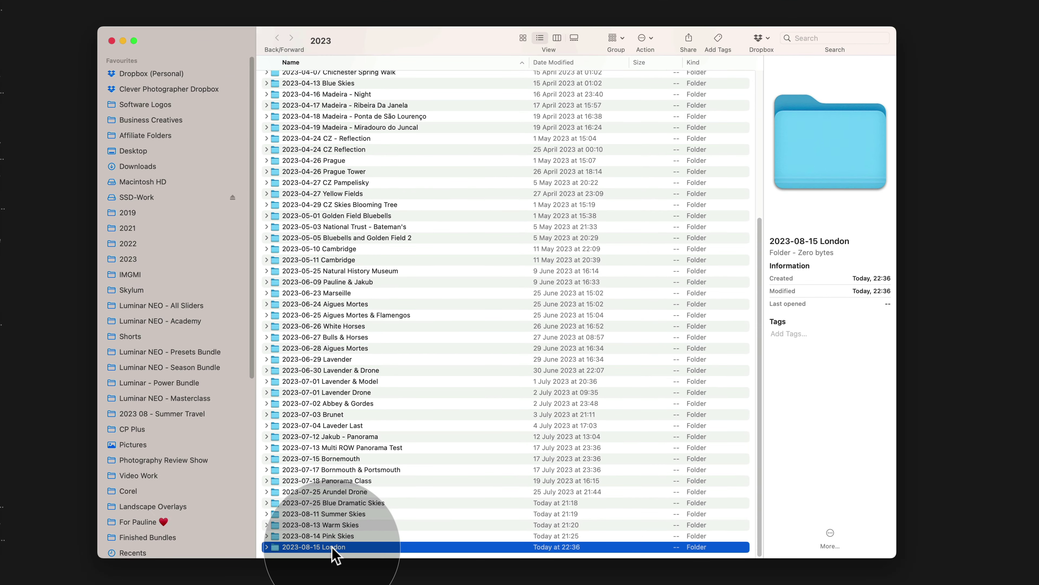
pyautogui.doubleClick(340, 468)
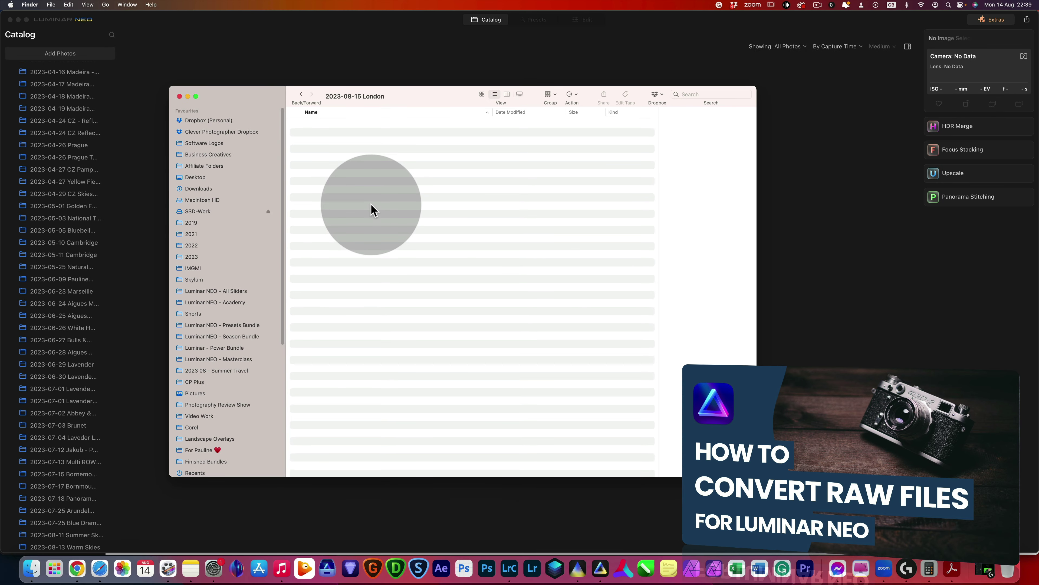
# - Put Luminar Neo in full screen, create New Album 7, and remove its one Hamburg photo
pyautogui.click(223, 32)
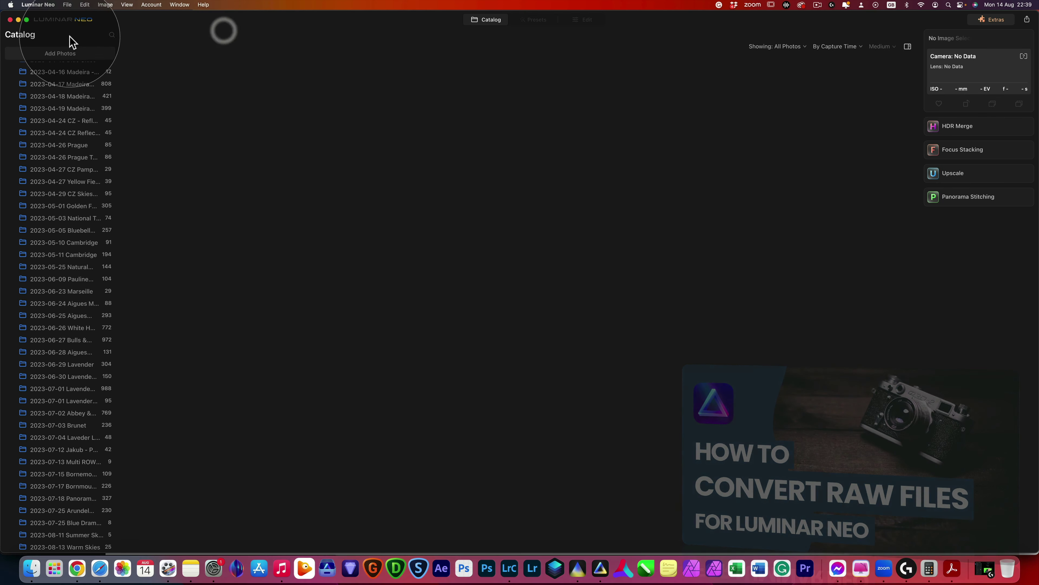
pyautogui.click(26, 19)
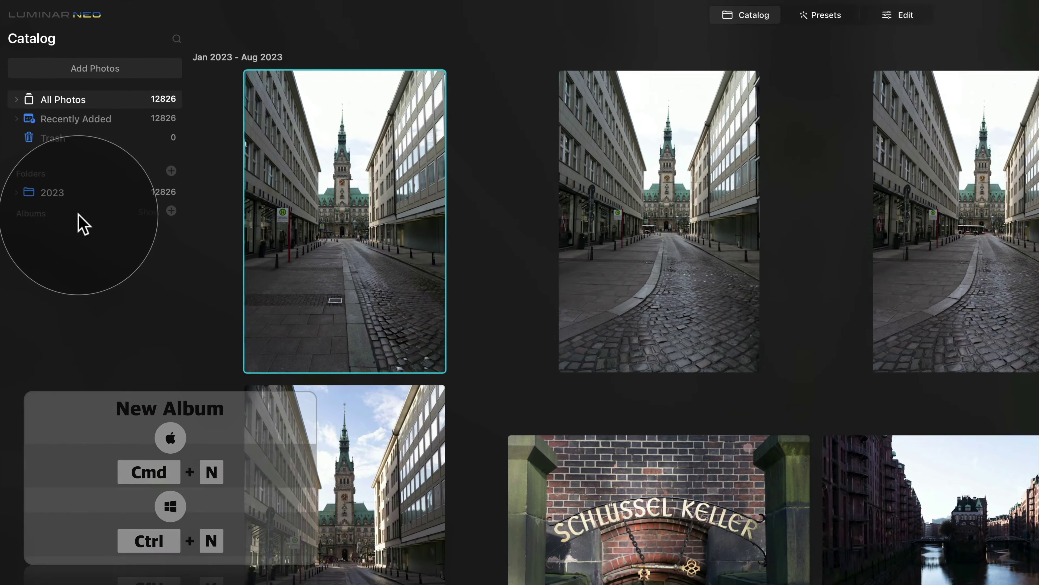
pyautogui.click(171, 210)
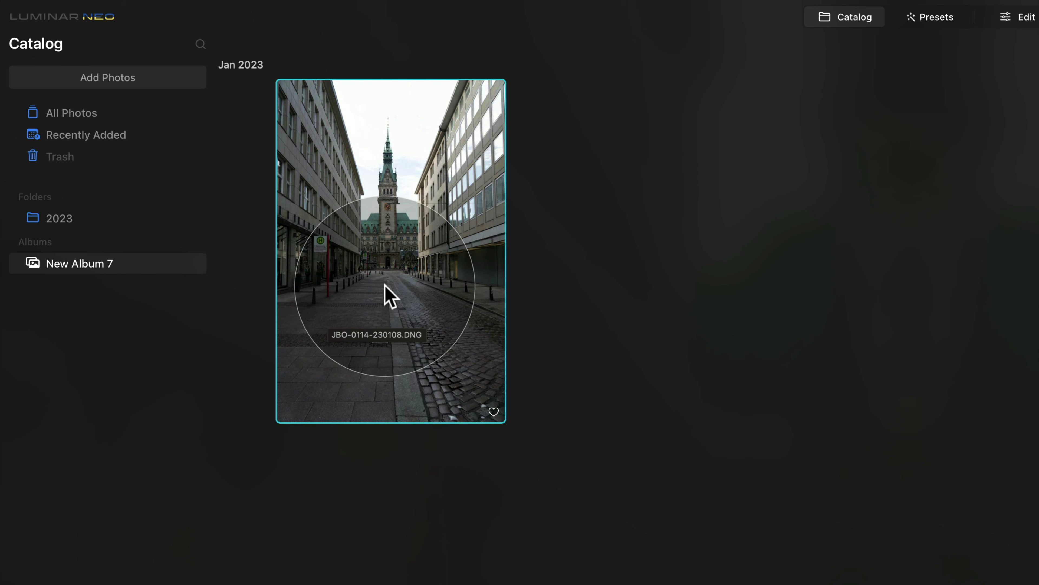
pyautogui.rightClick(410, 209)
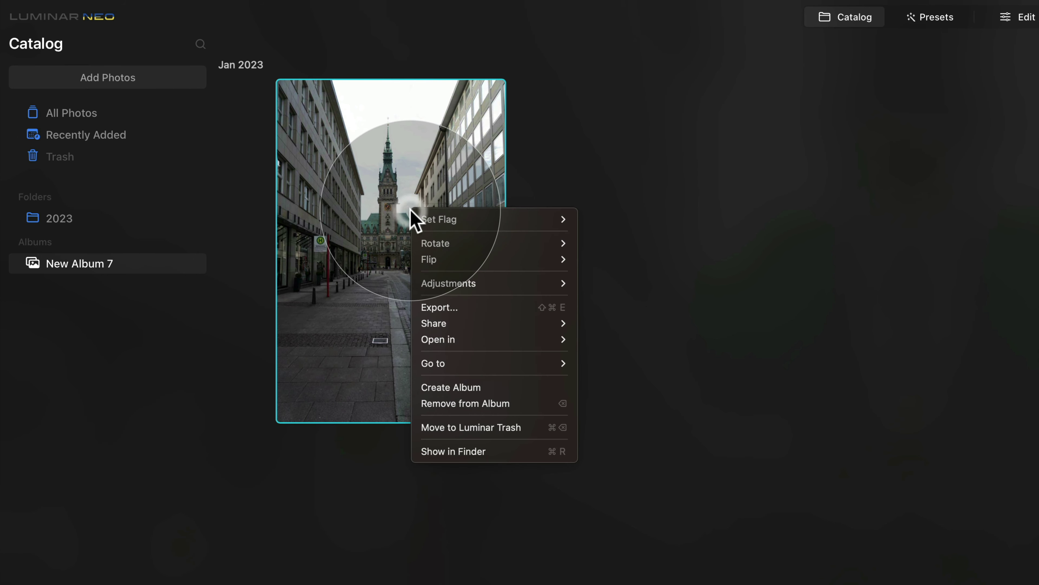
pyautogui.click(507, 402)
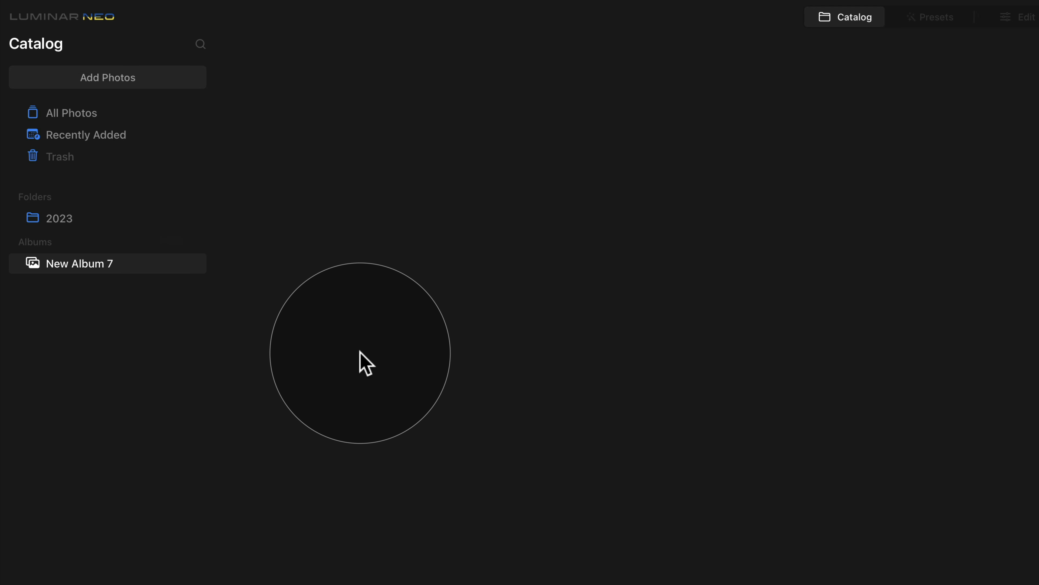
# - Rename New Album 7 to 'Unprocessed' and add a 'Currently Processing' album
pyautogui.doubleClick(87, 264)
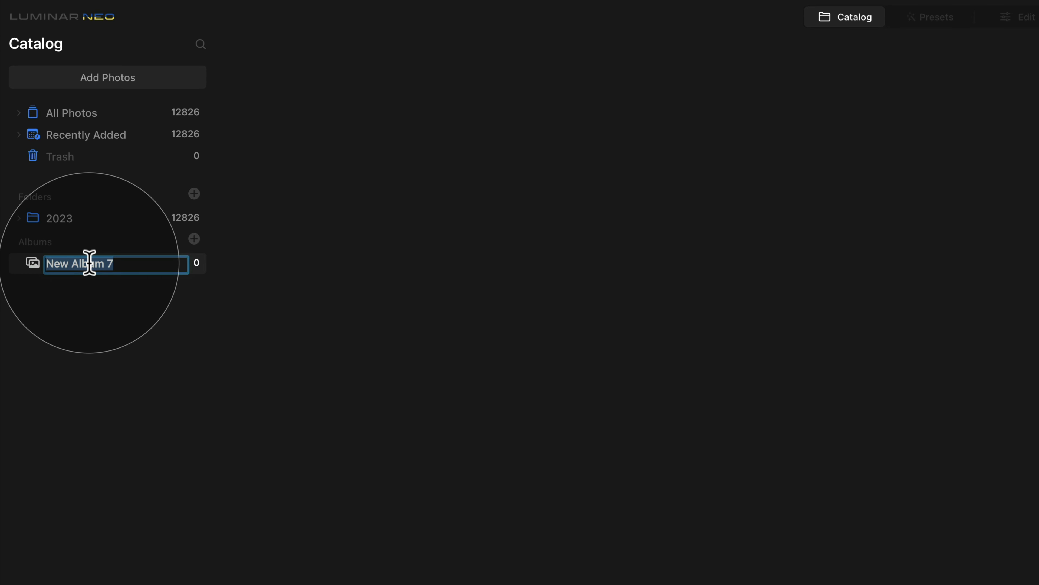
pyautogui.write('Unp')
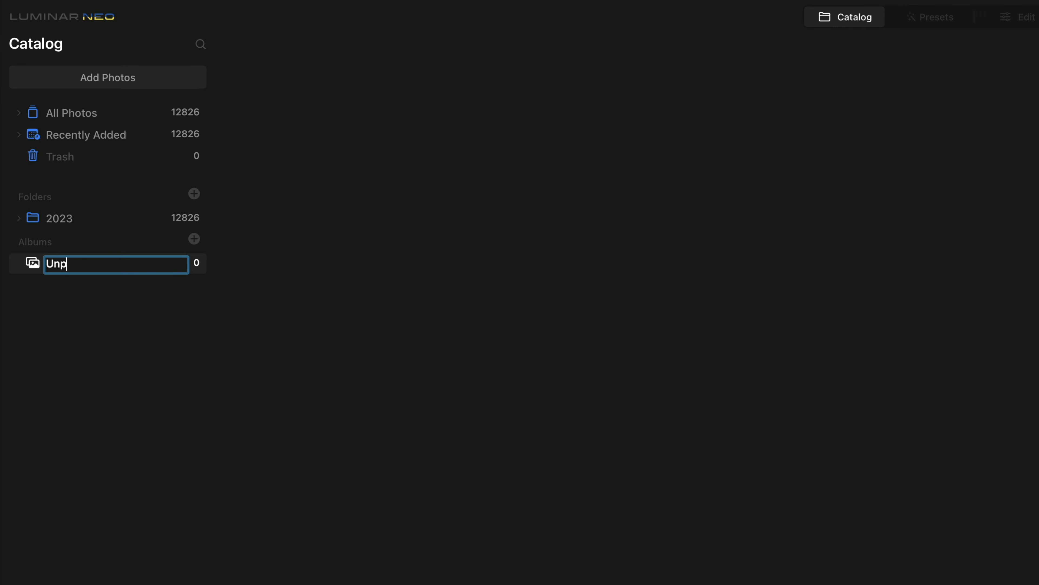
pyautogui.write('rocessed')
pyautogui.press('Return')
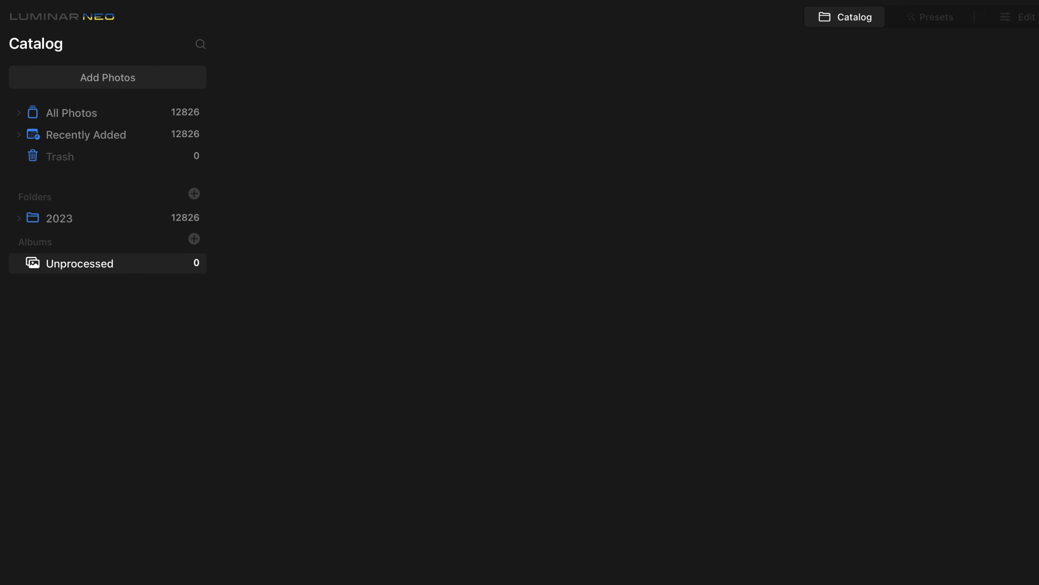
pyautogui.click(194, 239)
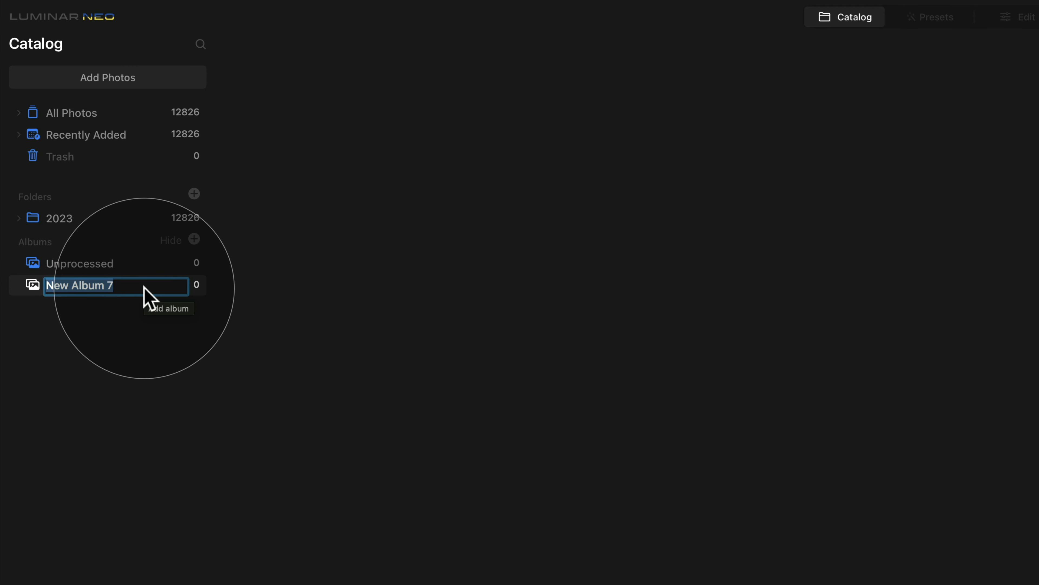
pyautogui.write('Cu')
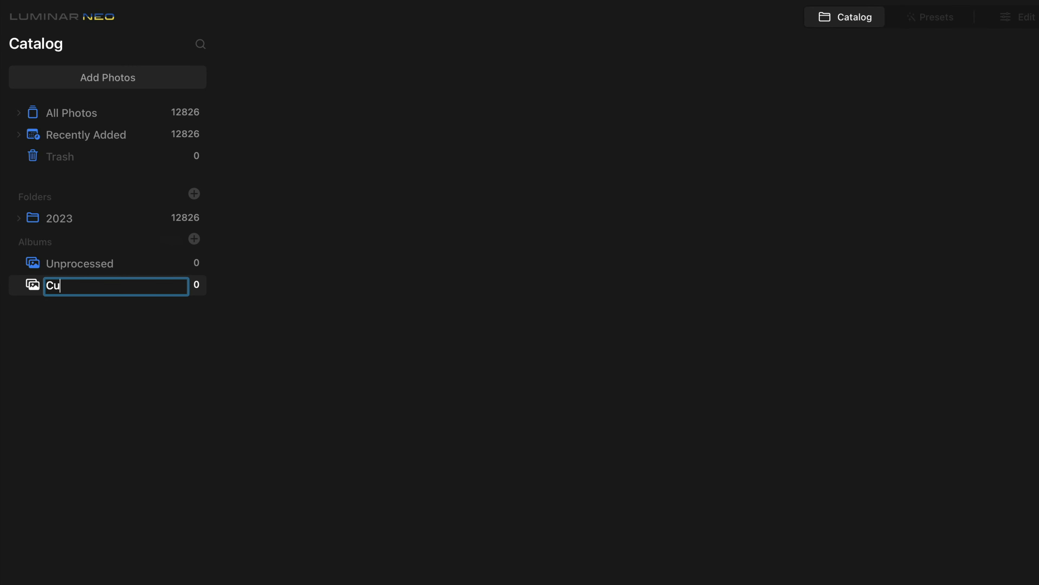
pyautogui.write('rrently Processing')
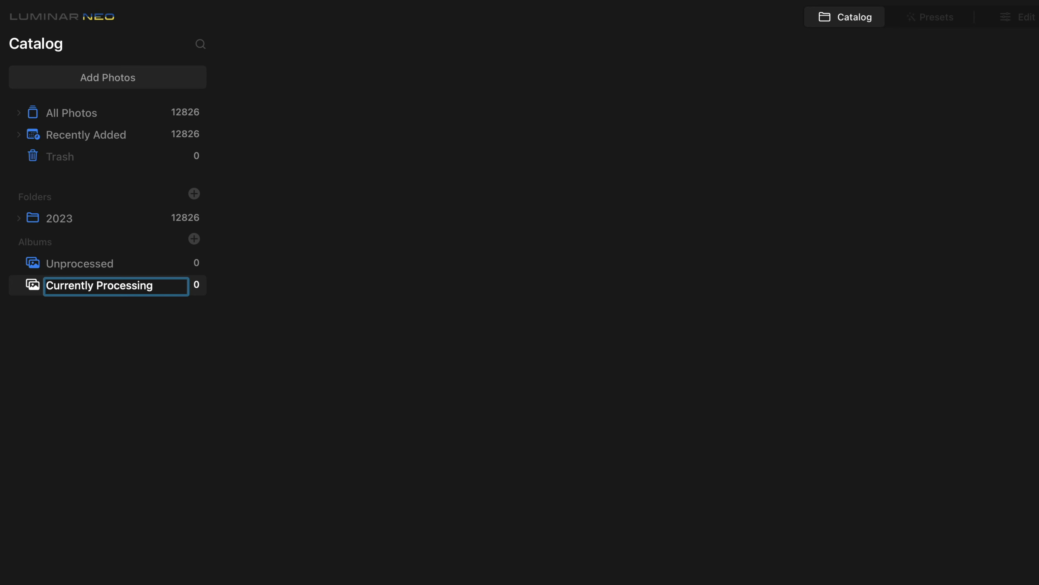
pyautogui.press('Return')
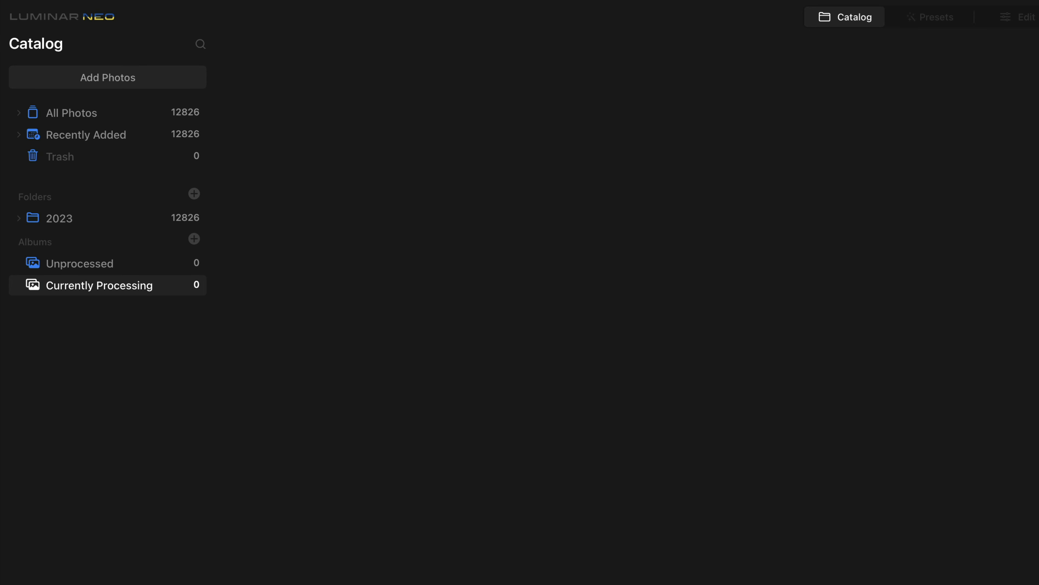
# - Add three more albums named 'Unpublished', 'Published' and 'Portfolio'
pyautogui.click(194, 238)
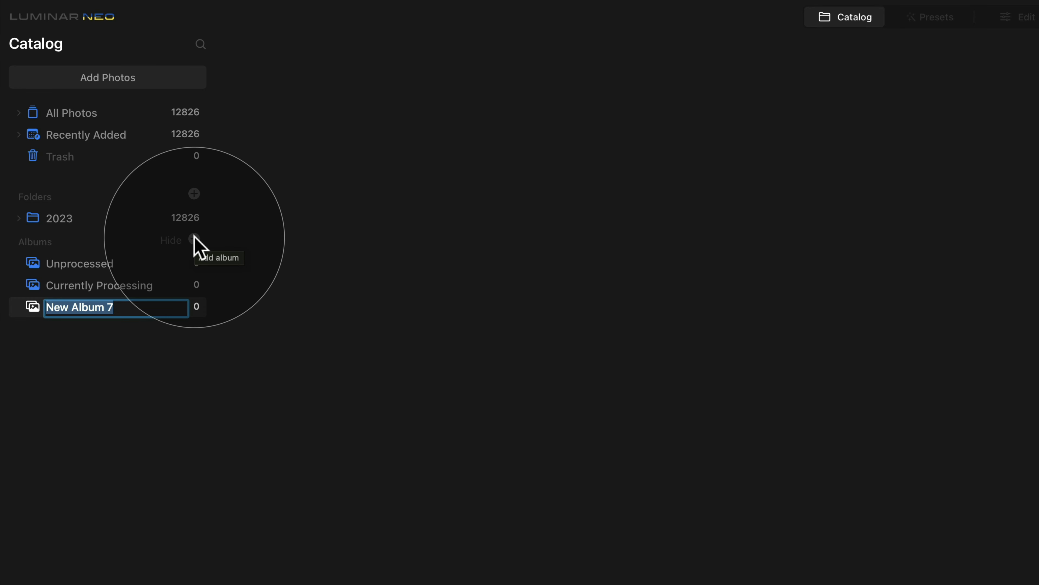
pyautogui.write('Unpublished')
pyautogui.press('Return')
pyautogui.click(194, 238)
pyautogui.write('j')
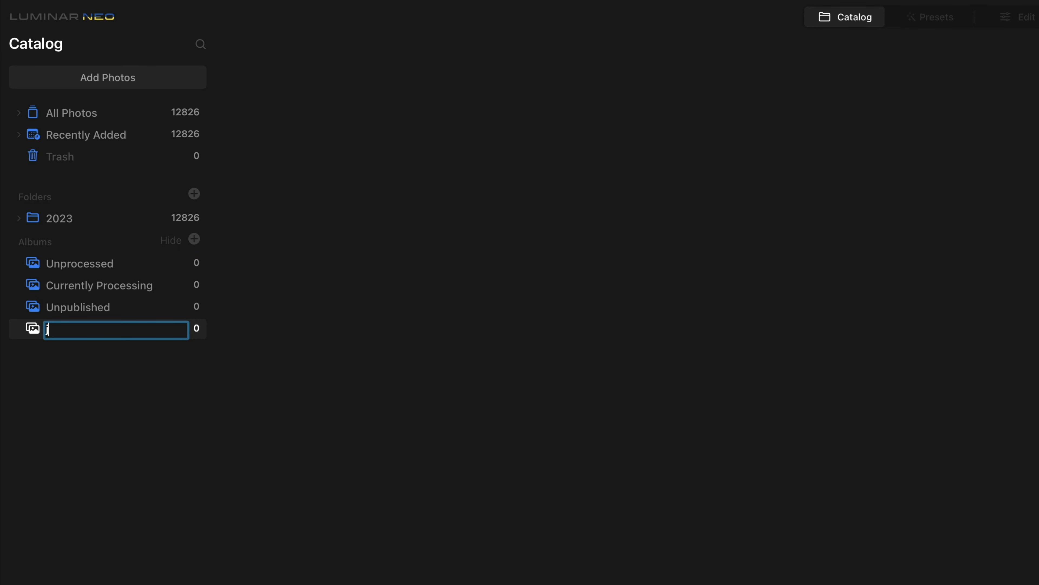
pyautogui.write('ublished')
pyautogui.press('Return')
pyautogui.click(194, 238)
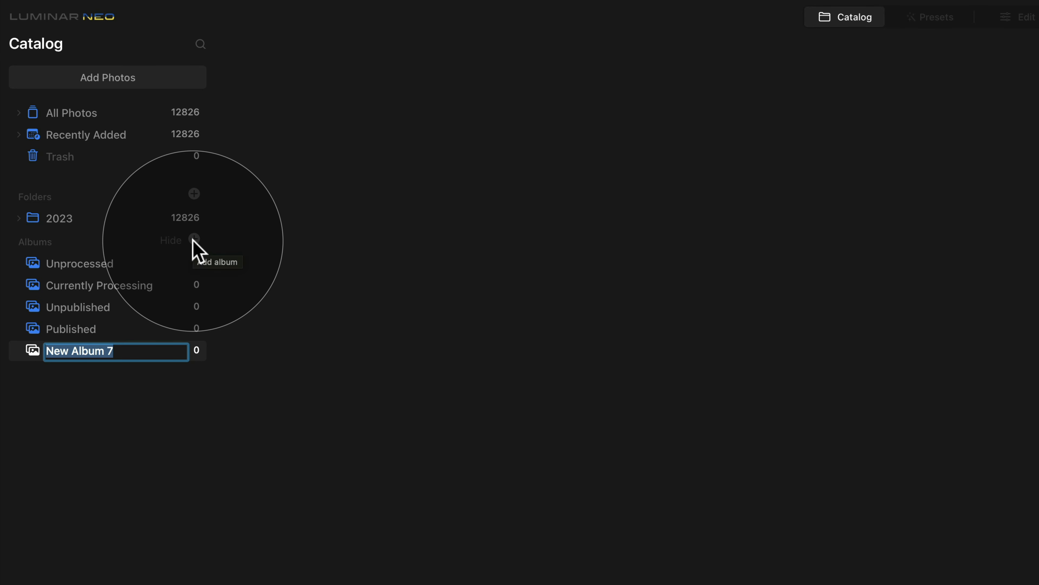
pyautogui.write('Portfolio')
pyautogui.press('Return')
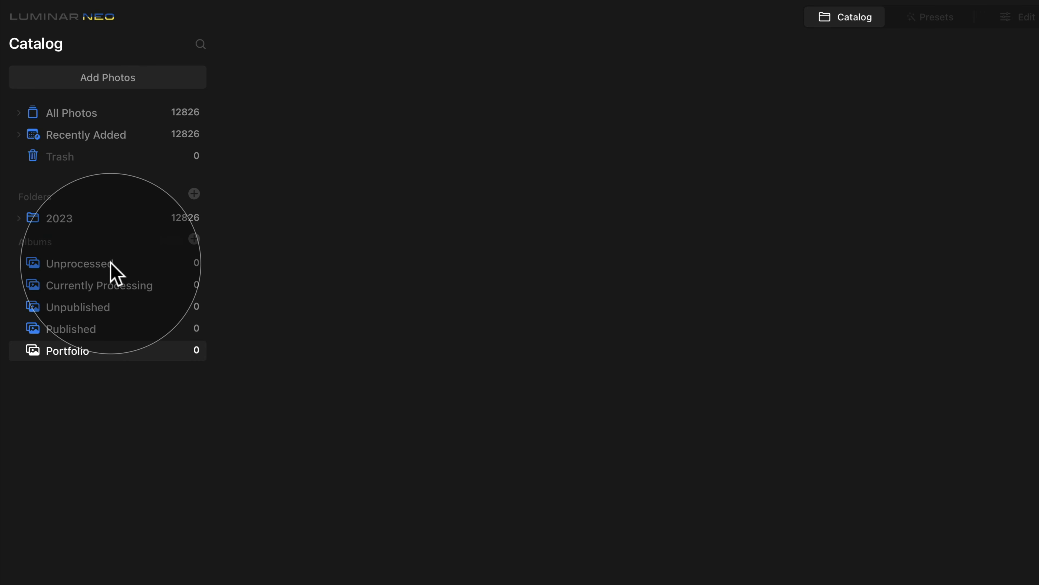
# - Add the Unprocessed and Currently Processing albums to Shortcuts
pyautogui.rightClick(96, 264)
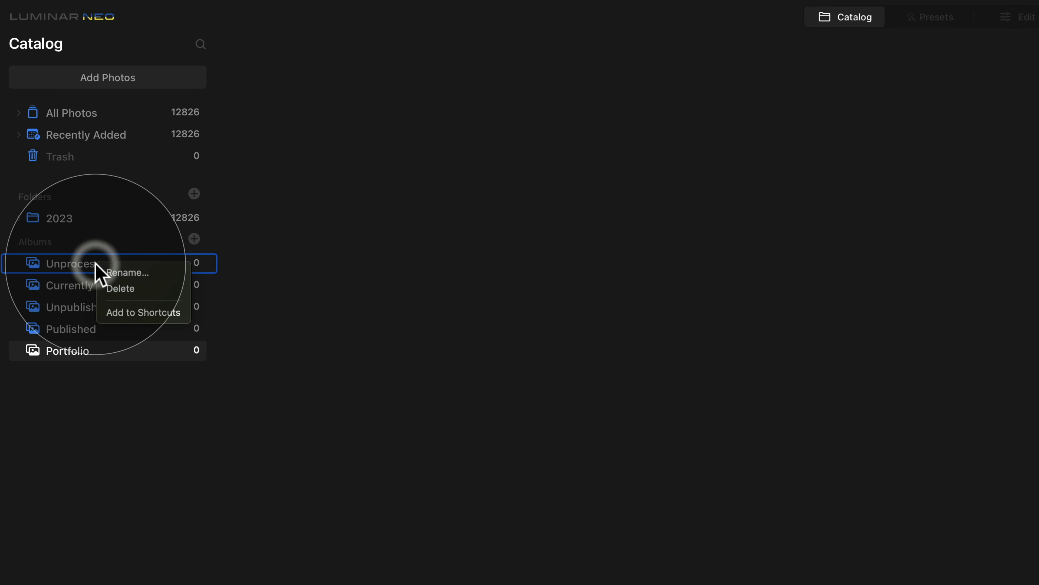
pyautogui.click(149, 318)
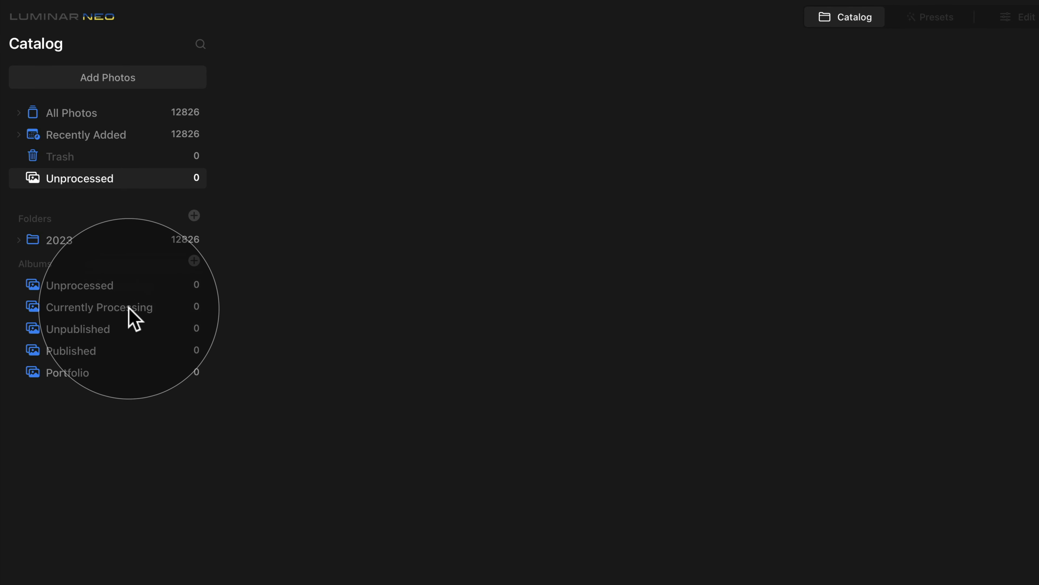
pyautogui.rightClick(129, 308)
pyautogui.click(167, 357)
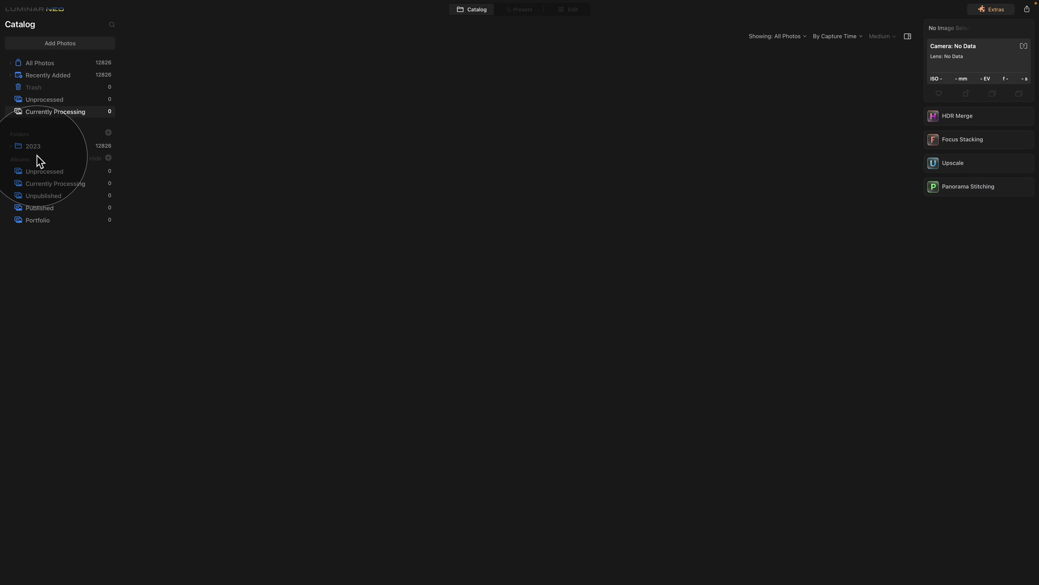
# - Expand the 2023 folder and open its 2023-08-14 Pink Skies subfolder
pyautogui.click(10, 146)
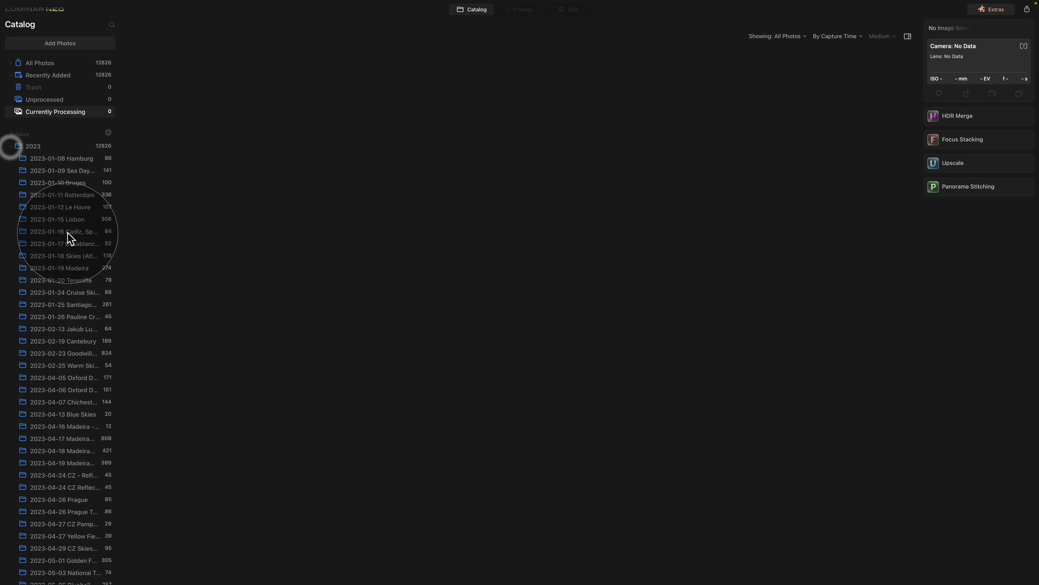
pyautogui.scroll(-10, 68, 254)
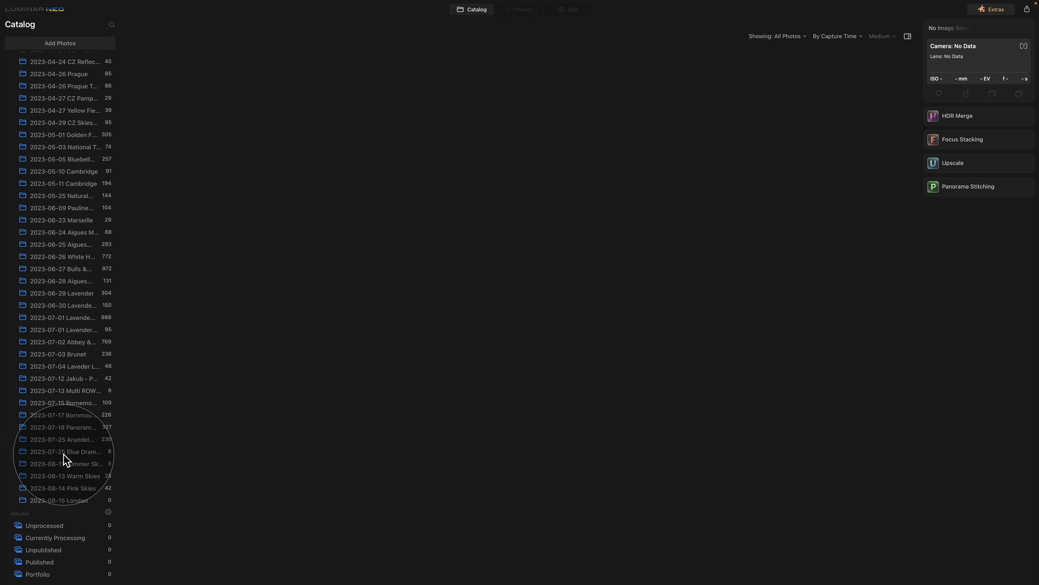
pyautogui.click(90, 489)
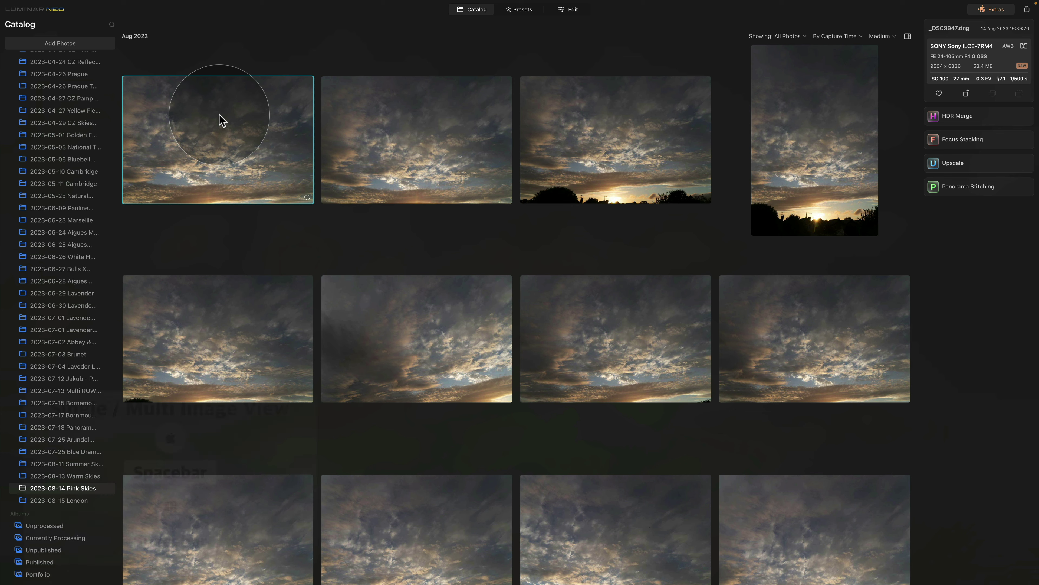
# - Switch to single-image view and browse neighbouring photos, returning to _DSC9947.dng
pyautogui.press('space')
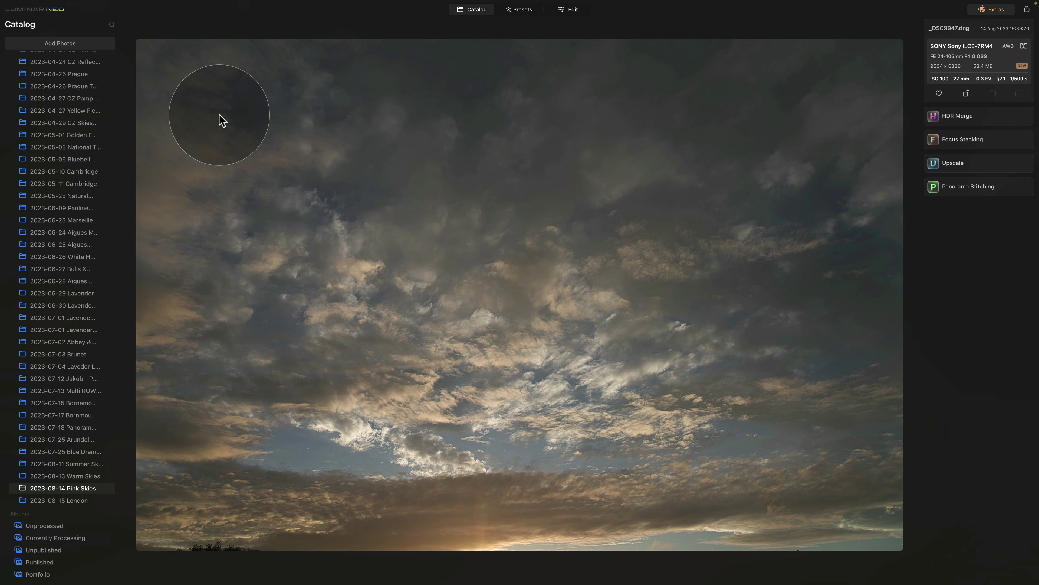
pyautogui.press('Right')
pyautogui.press('Right')
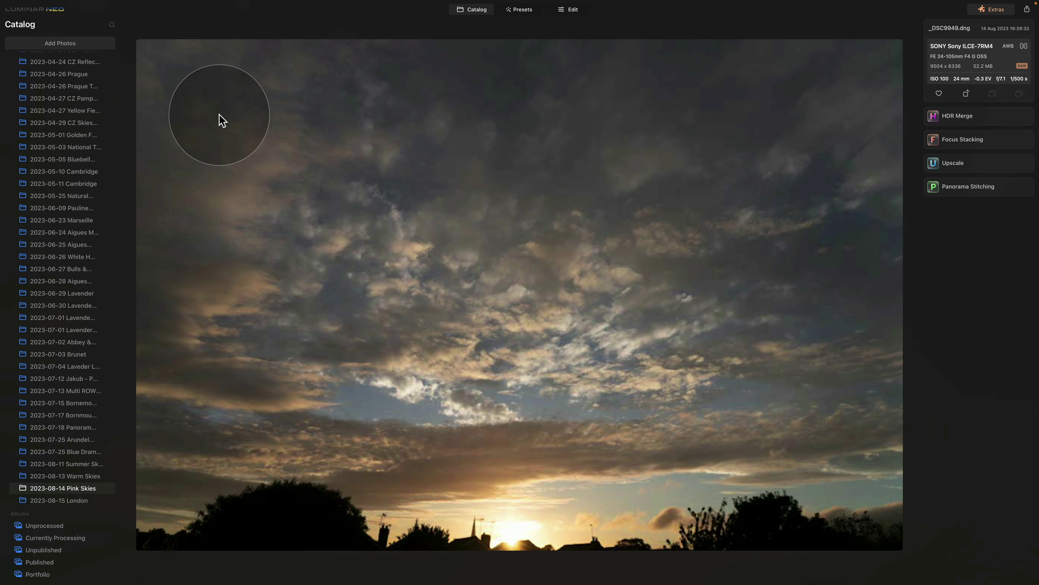
pyautogui.press('Right')
pyautogui.press('Left')
pyautogui.press('Left')
pyautogui.press('Left')
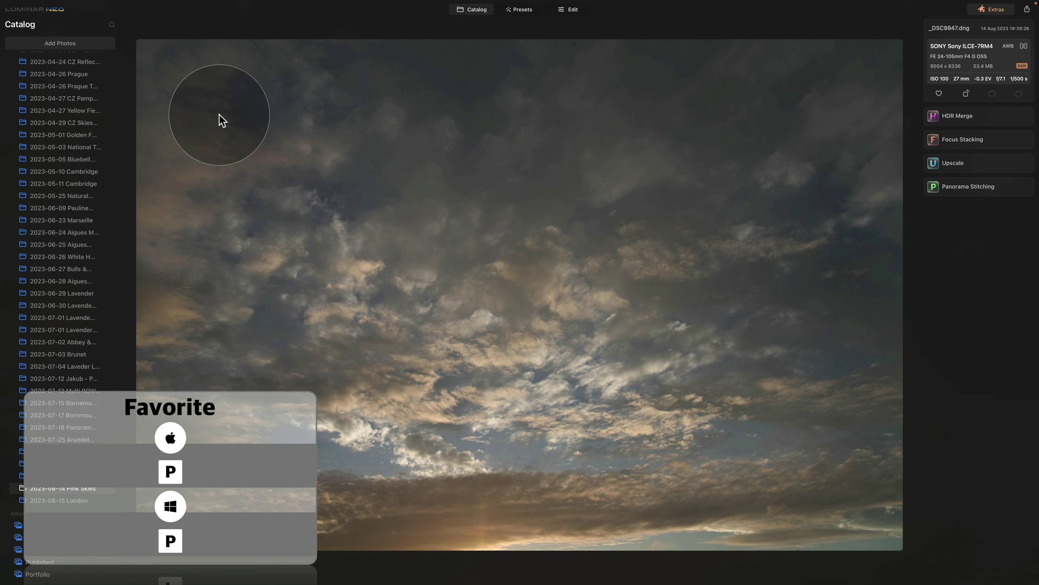
# - Mark _DSC9947.dng and _DSC9948.dng as favorites
pyautogui.press('p')
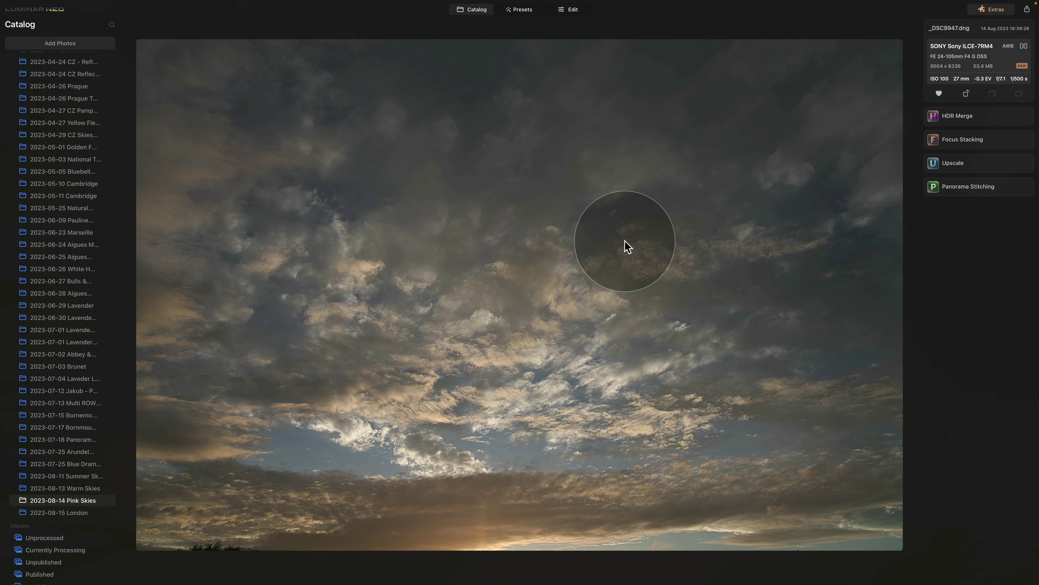
pyautogui.press('Right')
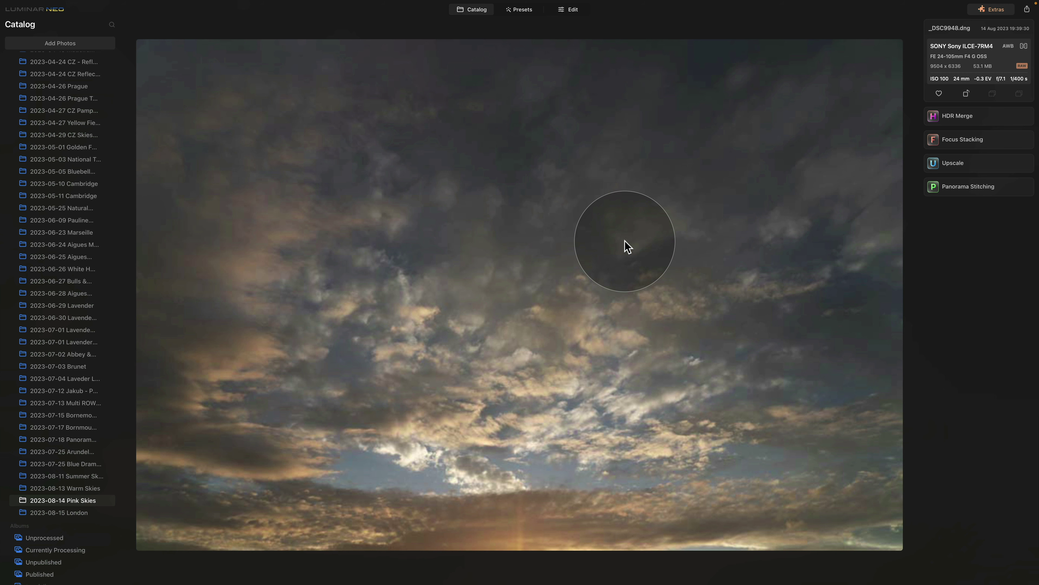
pyautogui.press('p')
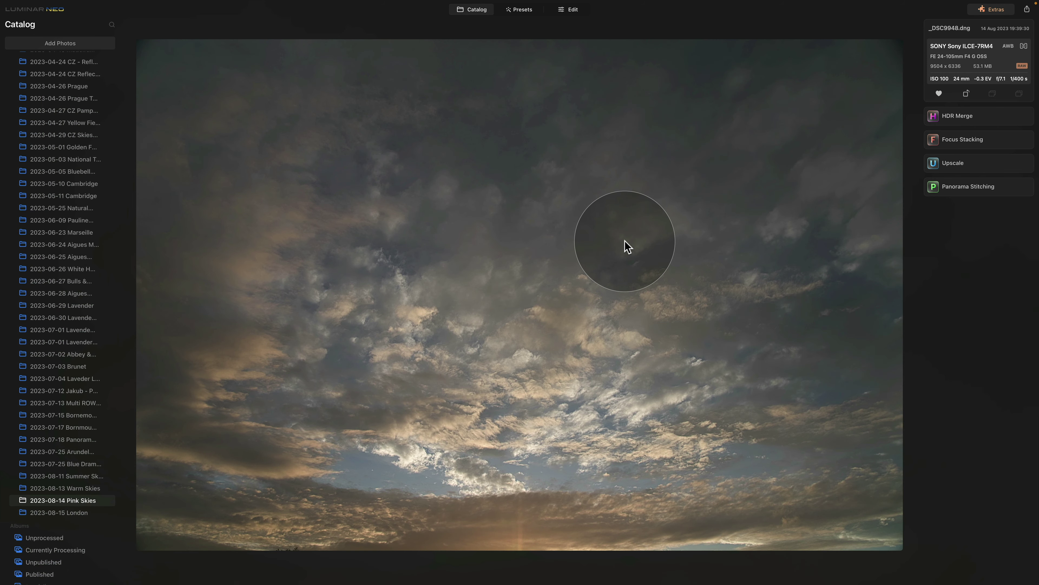
# - Step forward through the Pink Skies photos from _DSC9950 to _DSC9966.dng
pyautogui.press('Right')
pyautogui.press('Right')
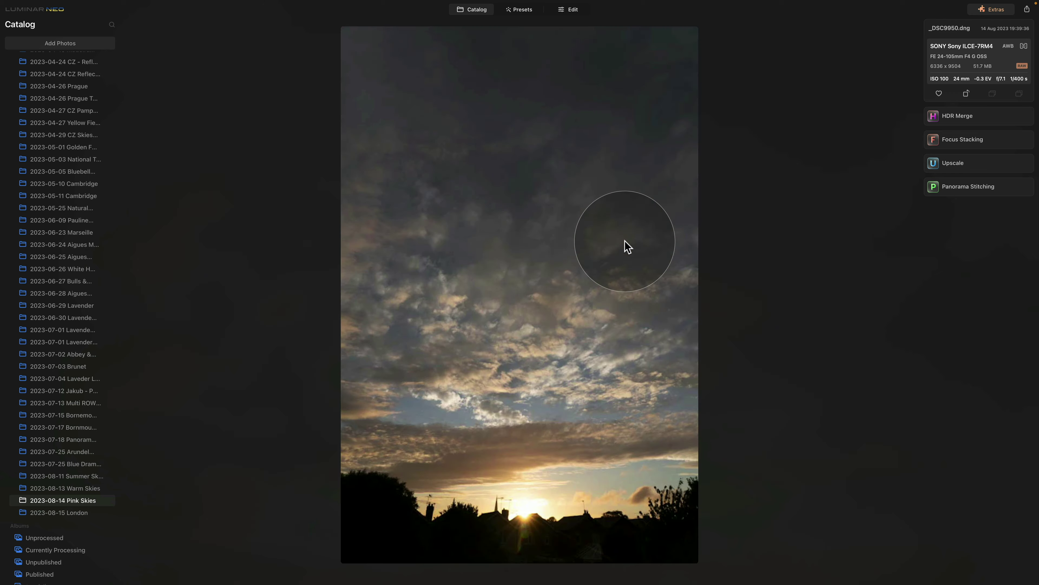
pyautogui.press('Right')
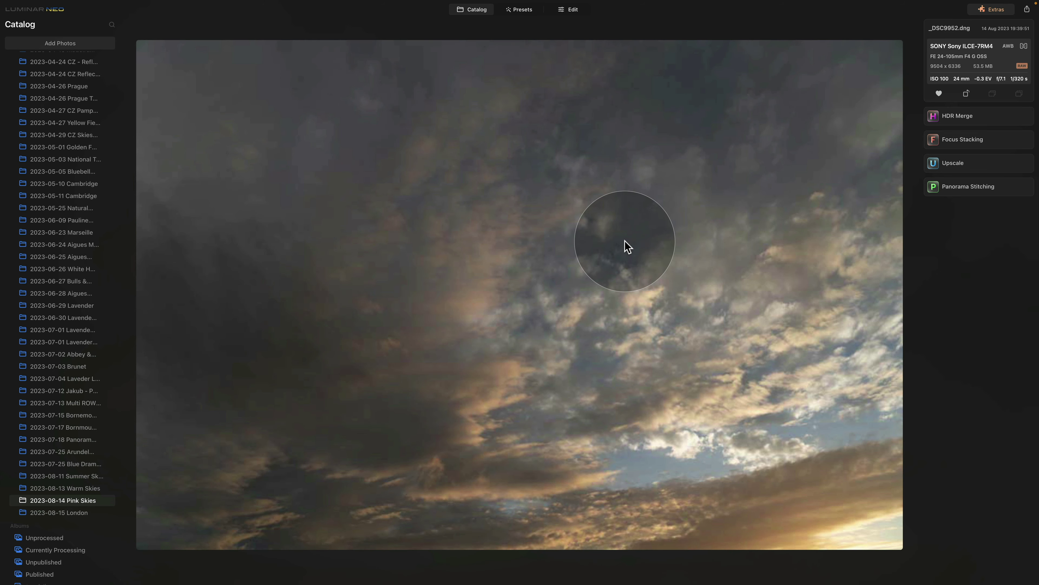
pyautogui.press('Right')
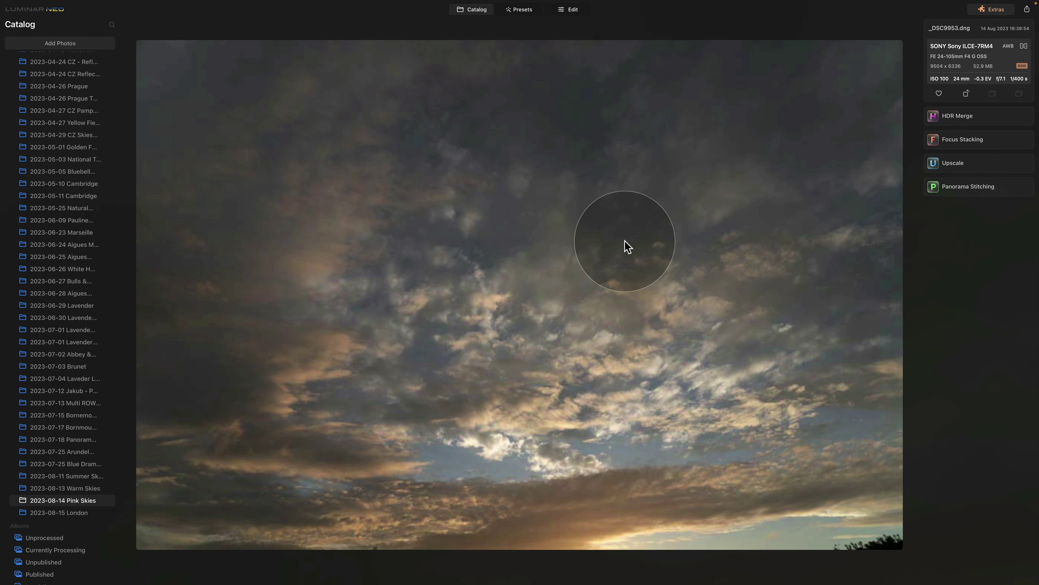
pyautogui.press('Right')
pyautogui.press('Right')
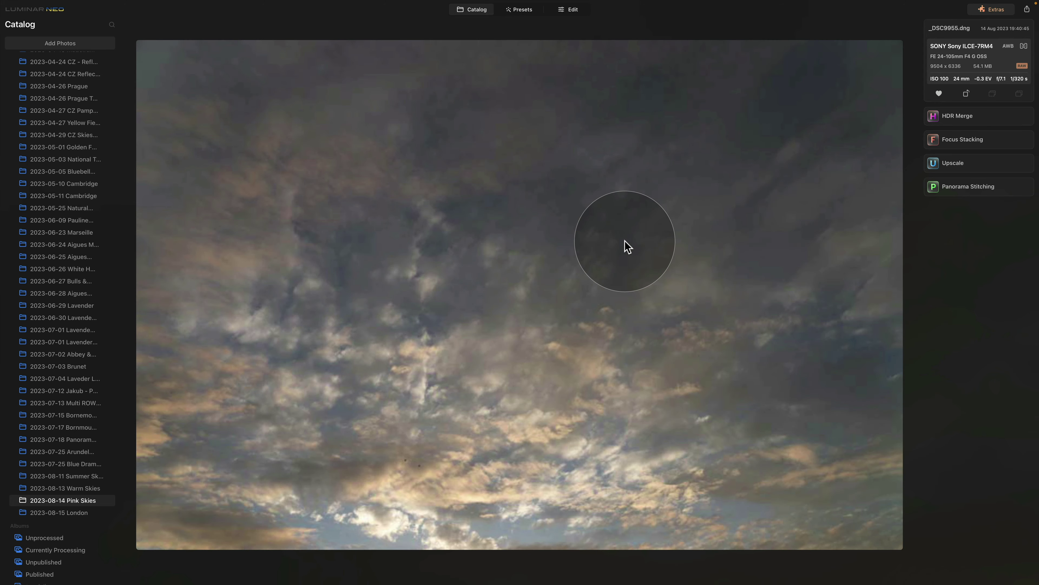
pyautogui.press('Right')
pyautogui.press('Right')
pyautogui.press('Right')
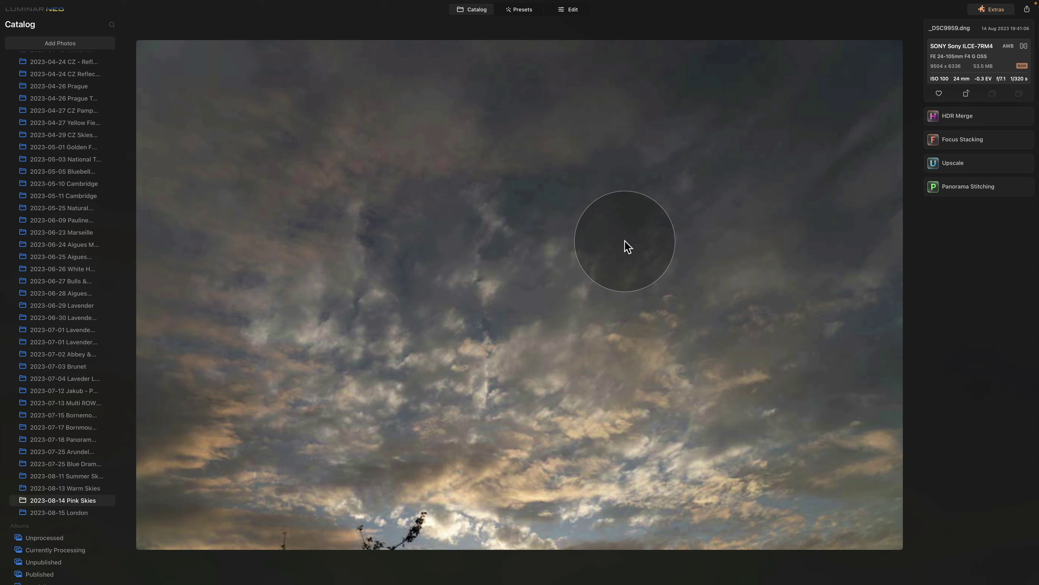
pyautogui.press('Left')
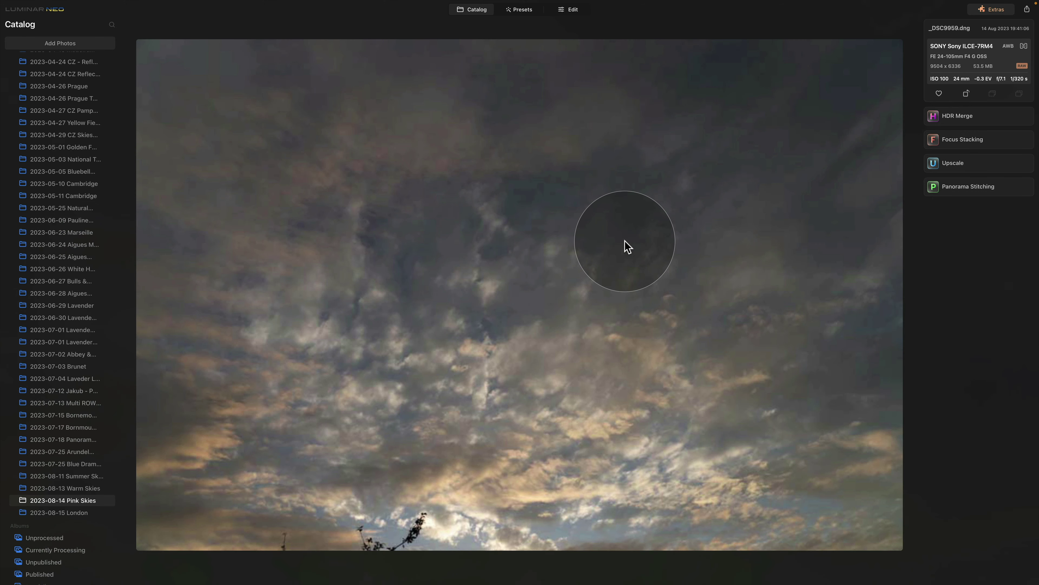
pyautogui.press('Right')
pyautogui.press('Right')
pyautogui.press('Right')
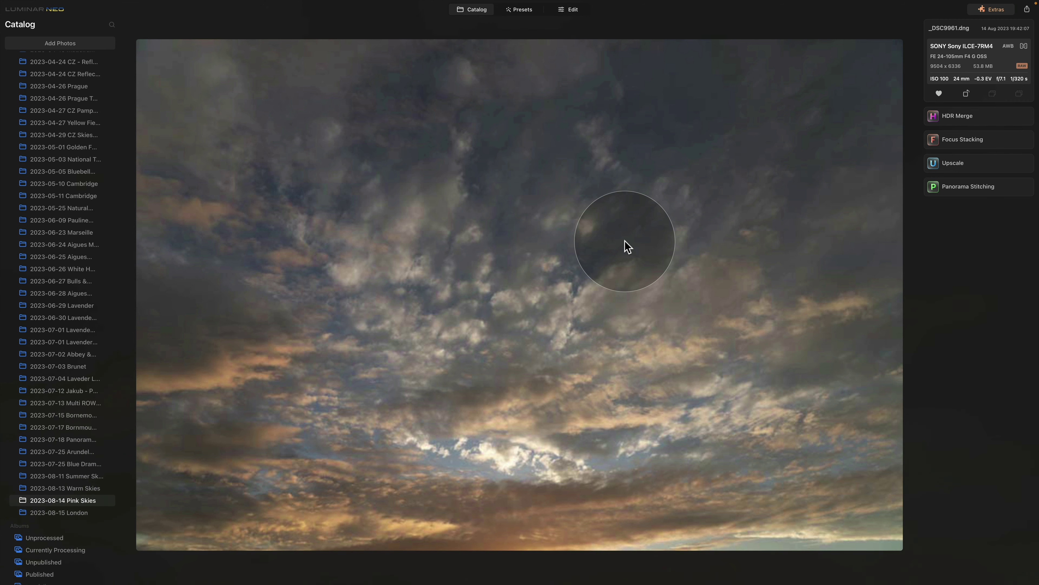
pyautogui.press('Right')
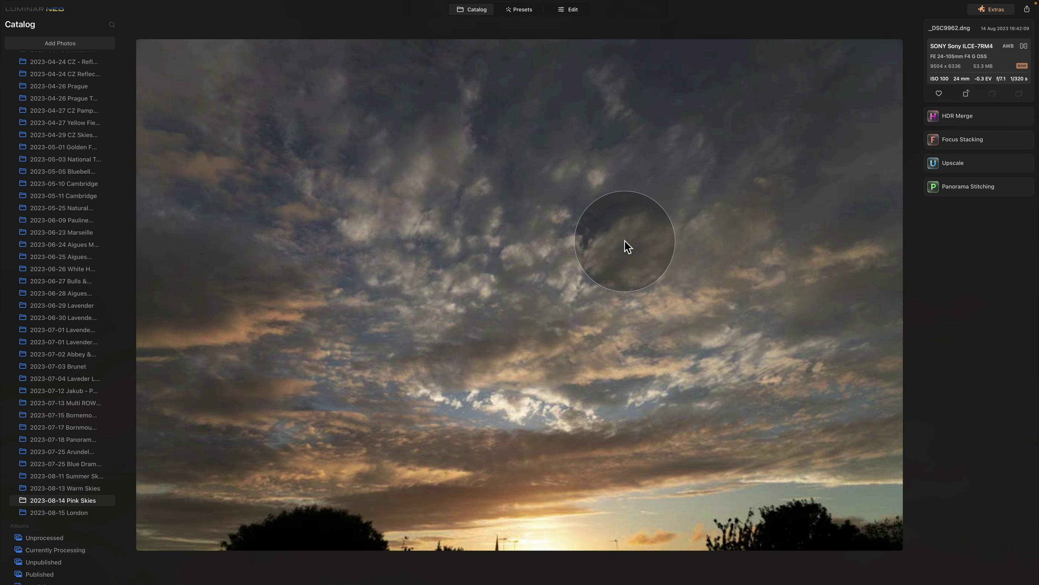
pyautogui.press('Right')
pyautogui.press('Right')
pyautogui.press('Right')
pyautogui.press('Right')
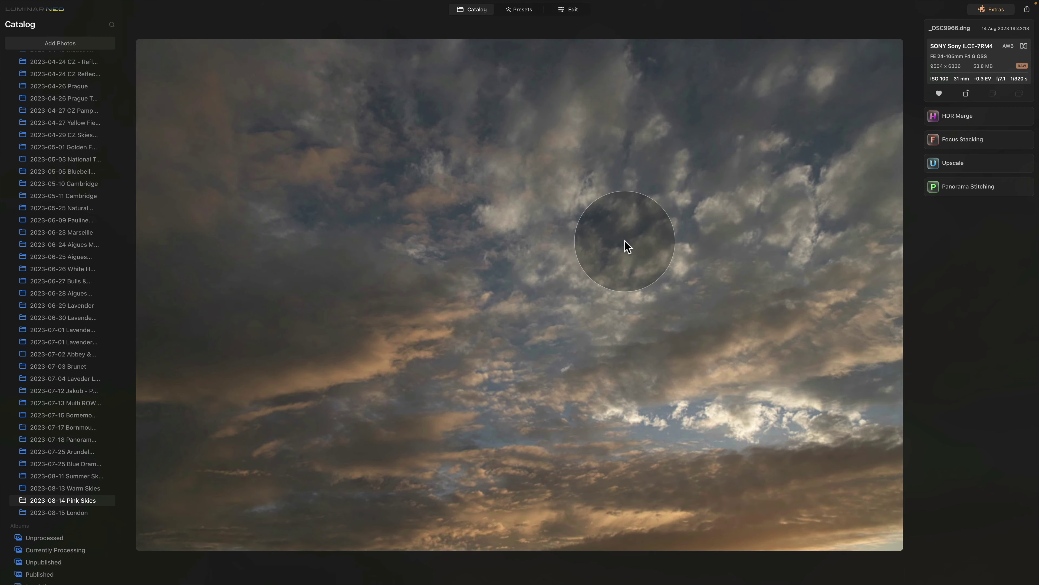
# - Return to the grid and filter the Pink Skies folder to show only Favorites
pyautogui.doubleClick(628, 246)
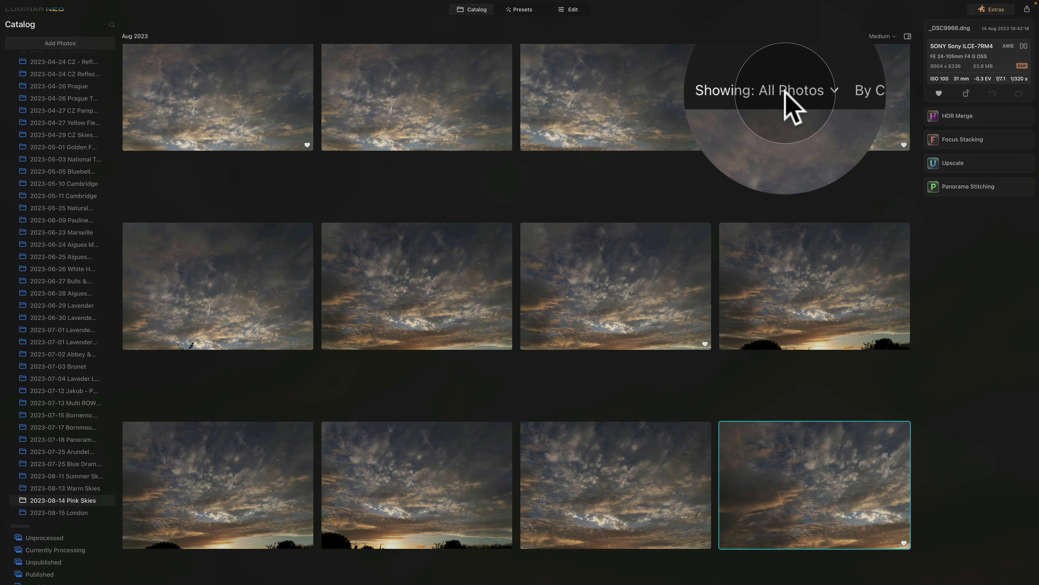
pyautogui.click(777, 89)
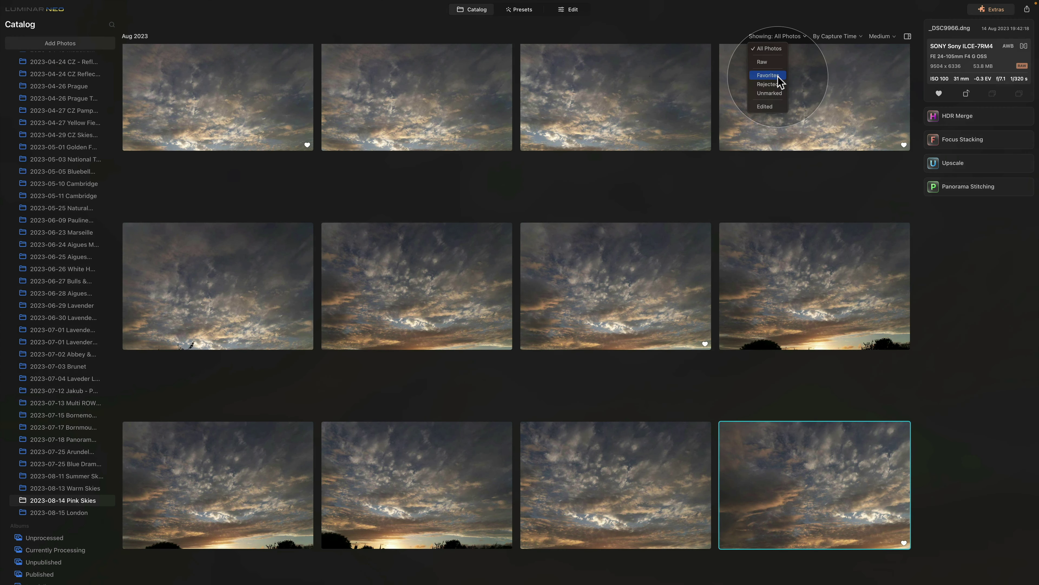
pyautogui.click(776, 75)
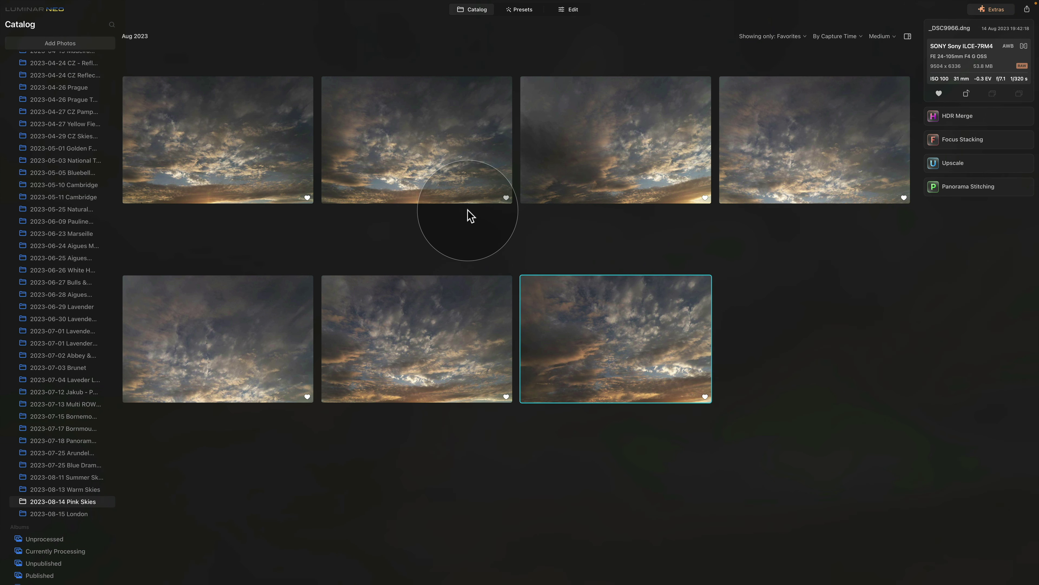
# - Select all seven favorite photos, add them to the Unprocessed album, and open it
pyautogui.press('super+a')
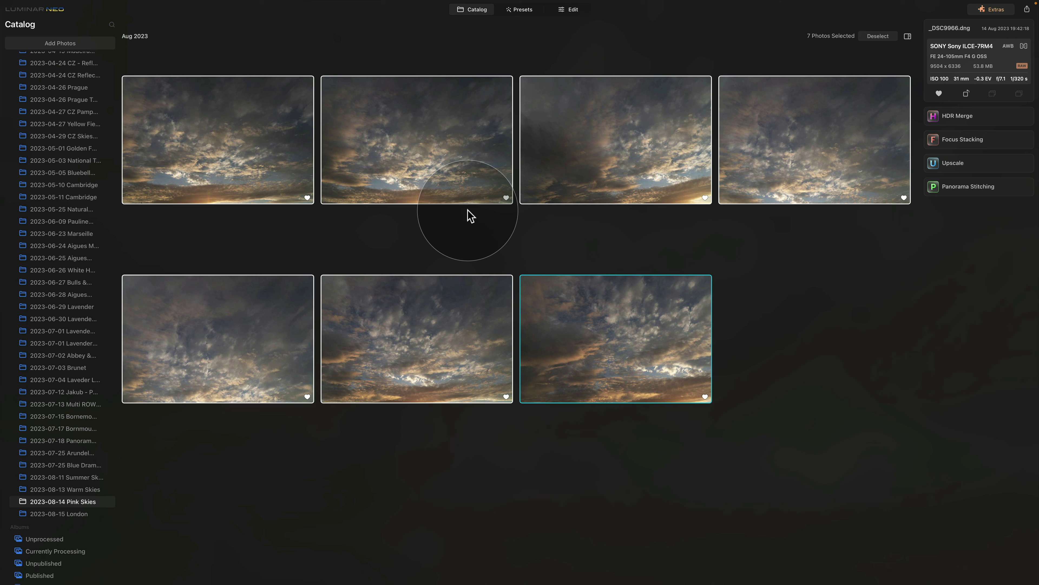
pyautogui.moveTo(347, 201); pyautogui.dragTo(72, 542)
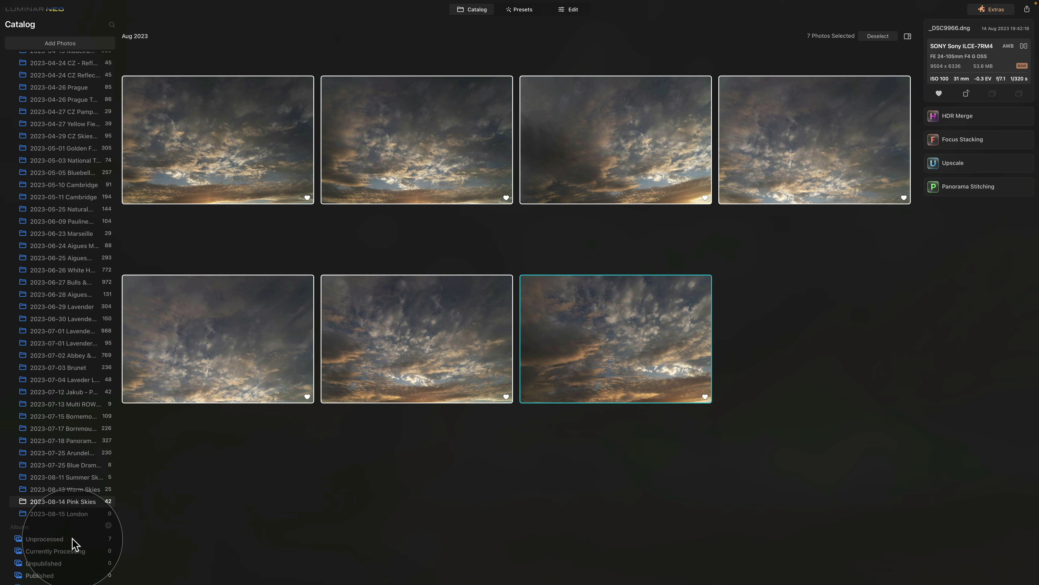
pyautogui.click(70, 538)
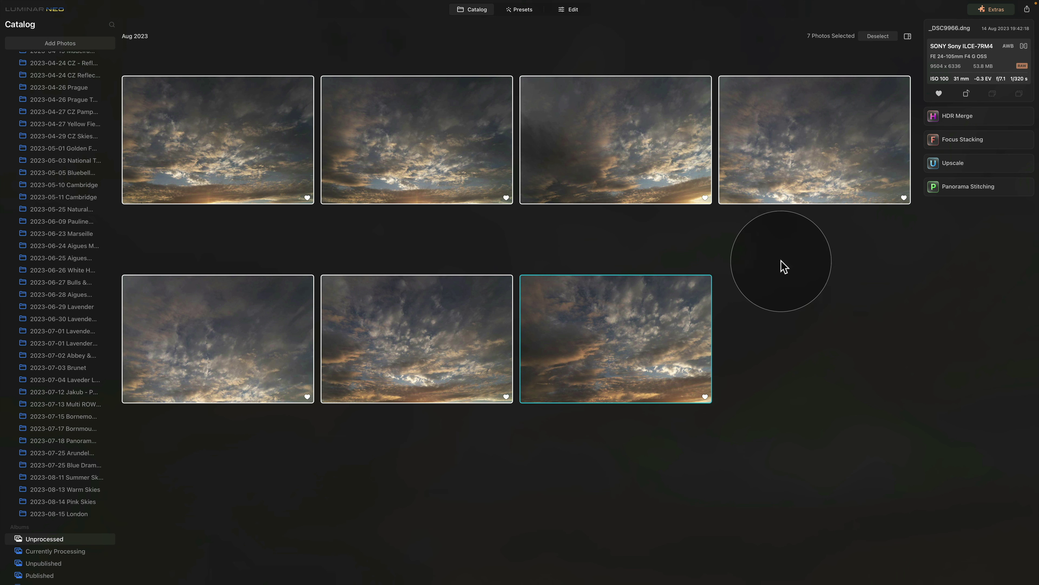
# - Add _DSC9966 to Currently Processing and remove it from Unprocessed, leaving 6 photos
pyautogui.scroll(-1, 41, 270)
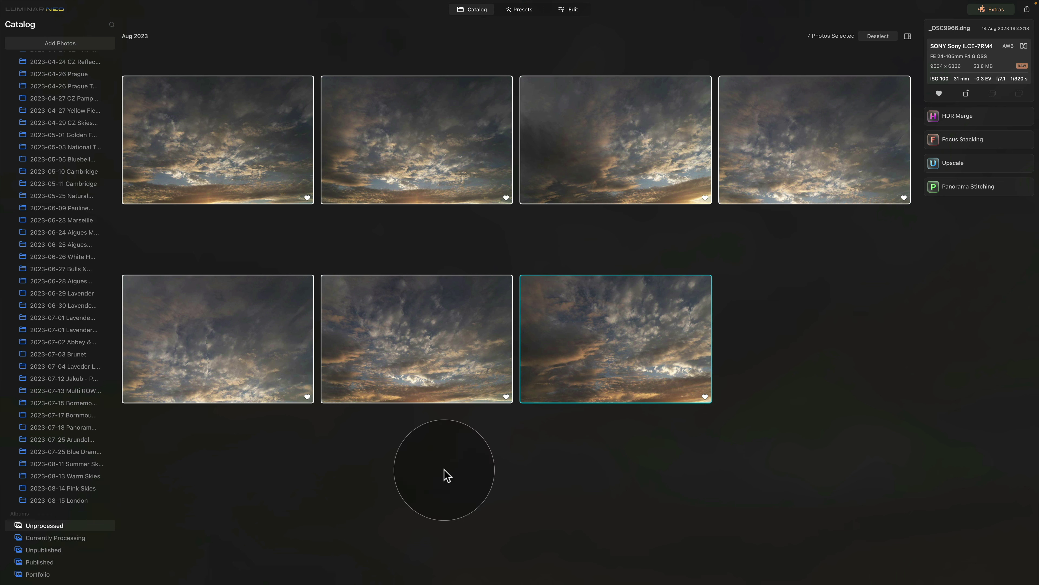
pyautogui.click(738, 473)
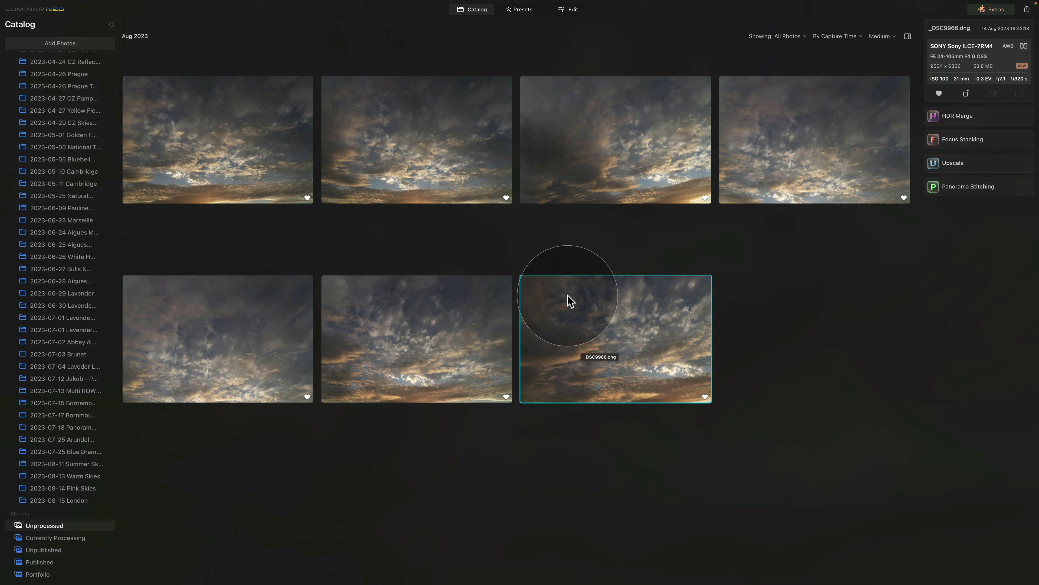
pyautogui.moveTo(571, 294); pyautogui.dragTo(89, 544)
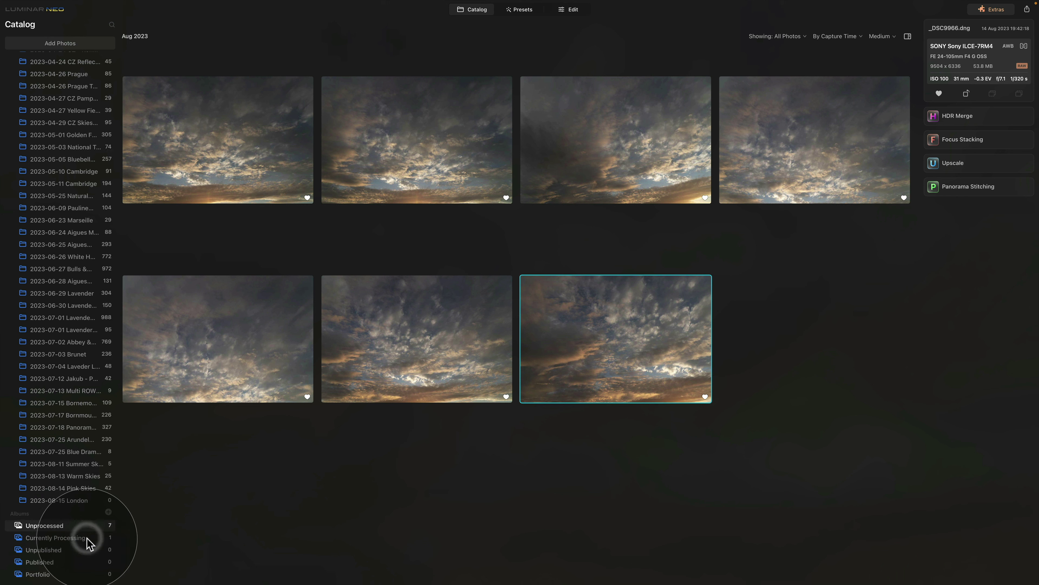
pyautogui.rightClick(613, 316)
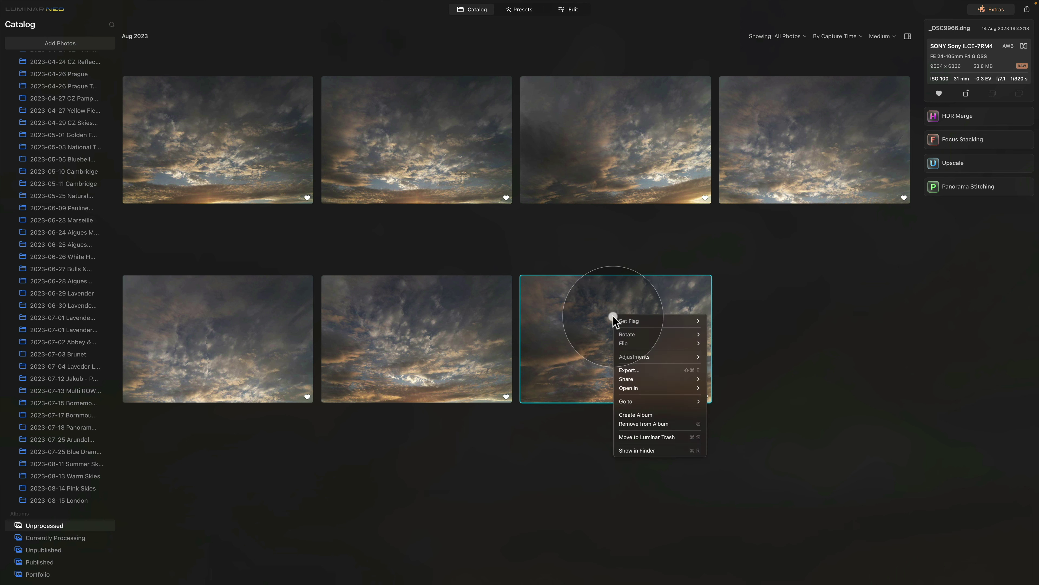
pyautogui.click(674, 424)
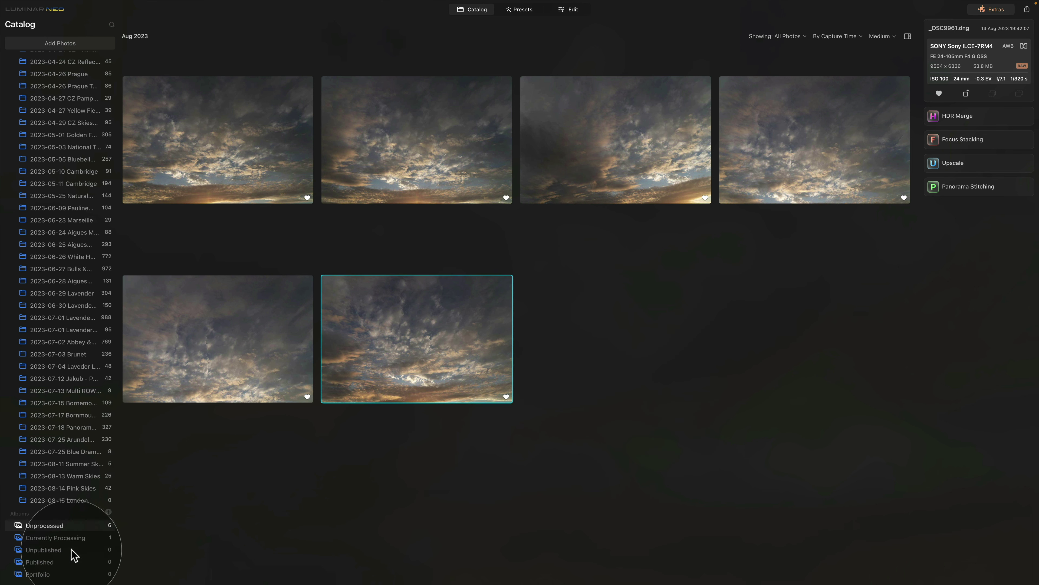
# - Move _DSC9966 from Currently Processing to Unpublished and open the Unpublished album
pyautogui.click(81, 540)
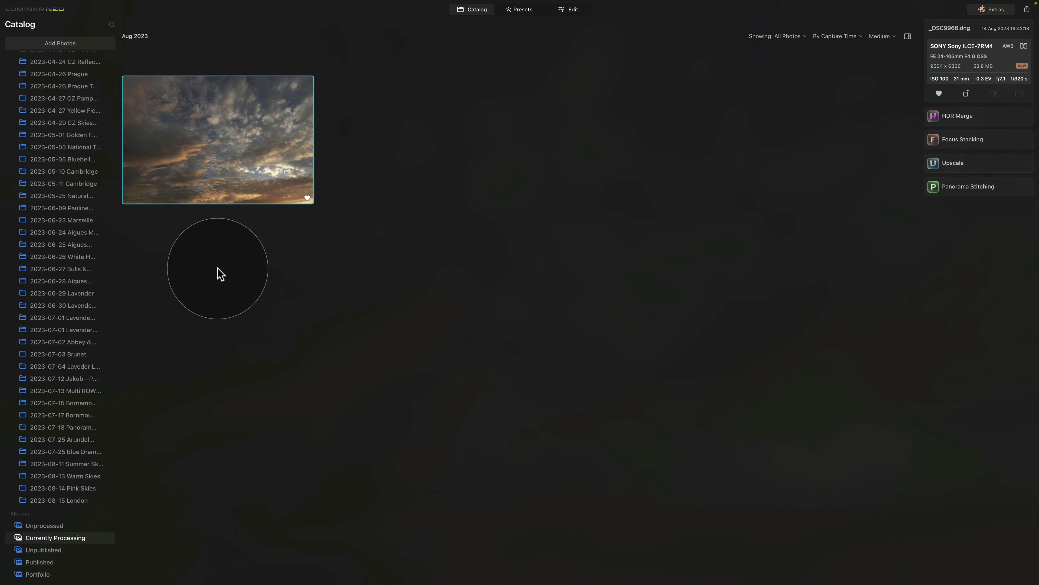
pyautogui.moveTo(211, 133); pyautogui.dragTo(84, 553)
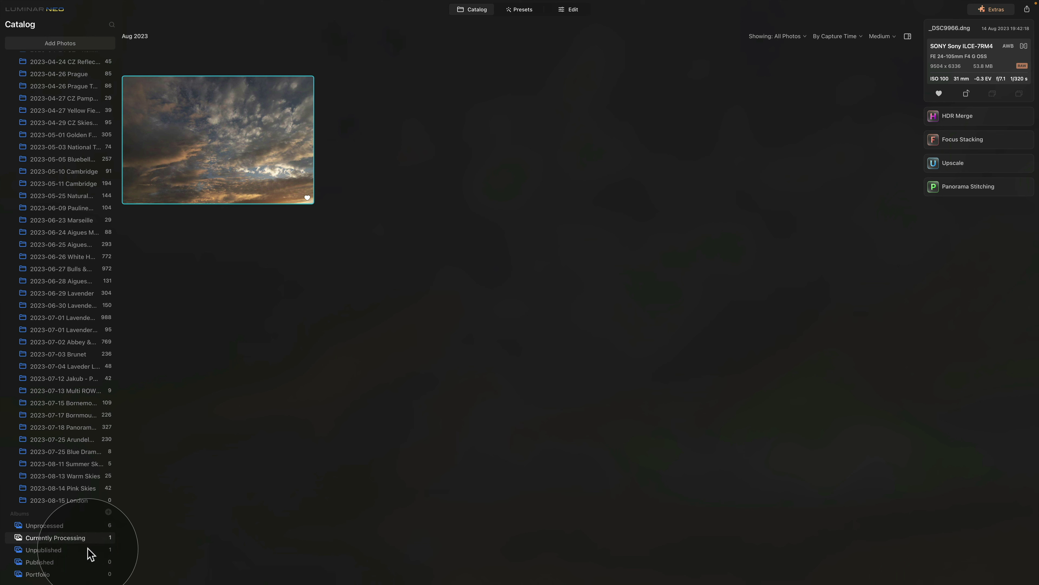
pyautogui.rightClick(232, 116)
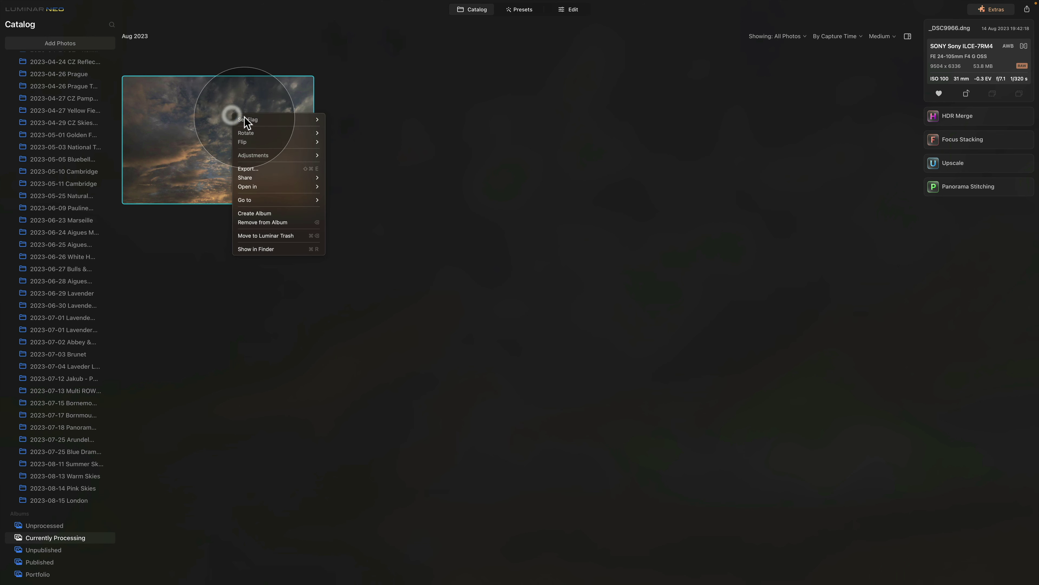
pyautogui.click(275, 218)
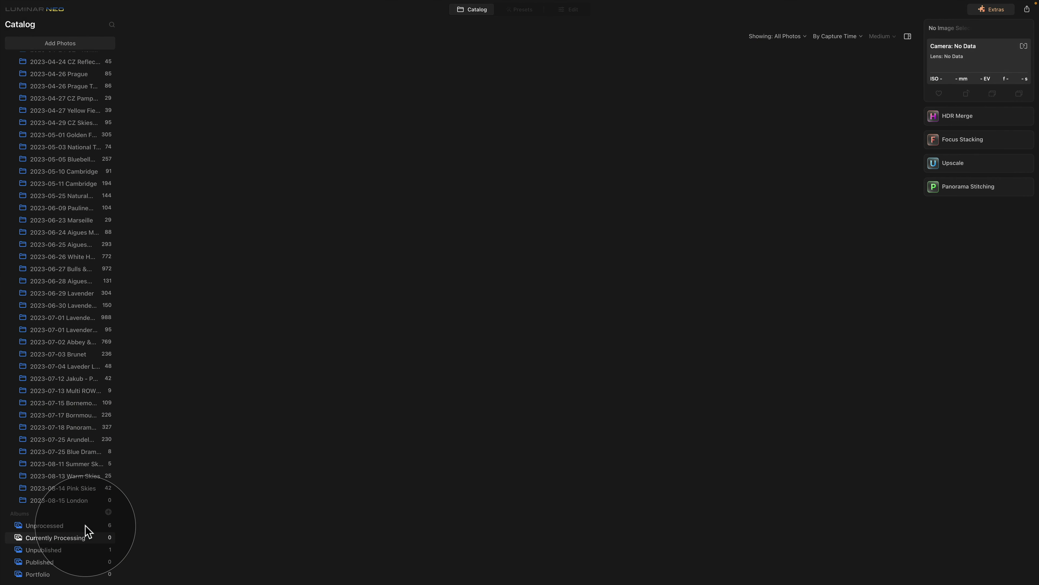
pyautogui.click(70, 552)
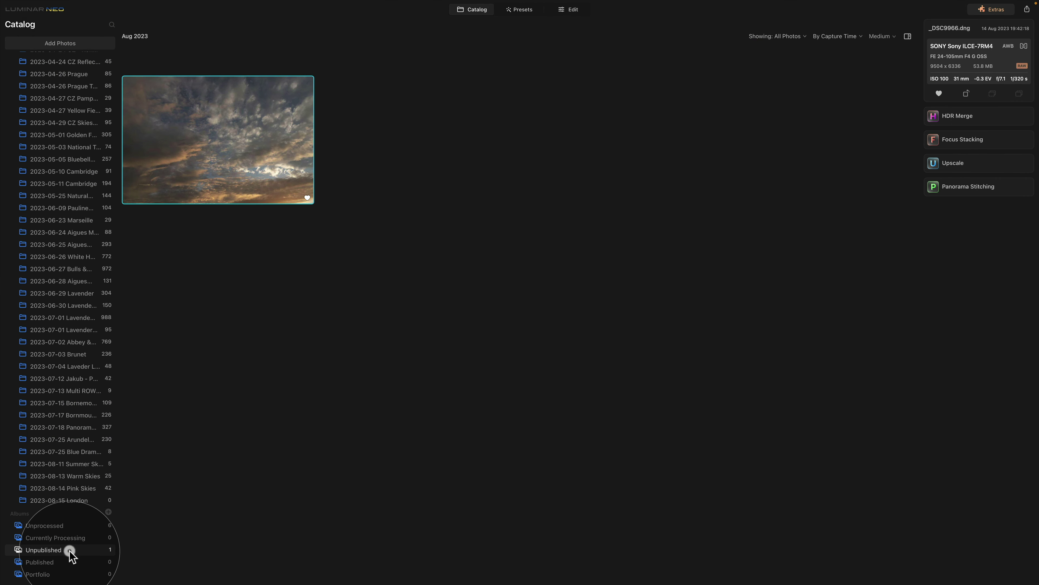